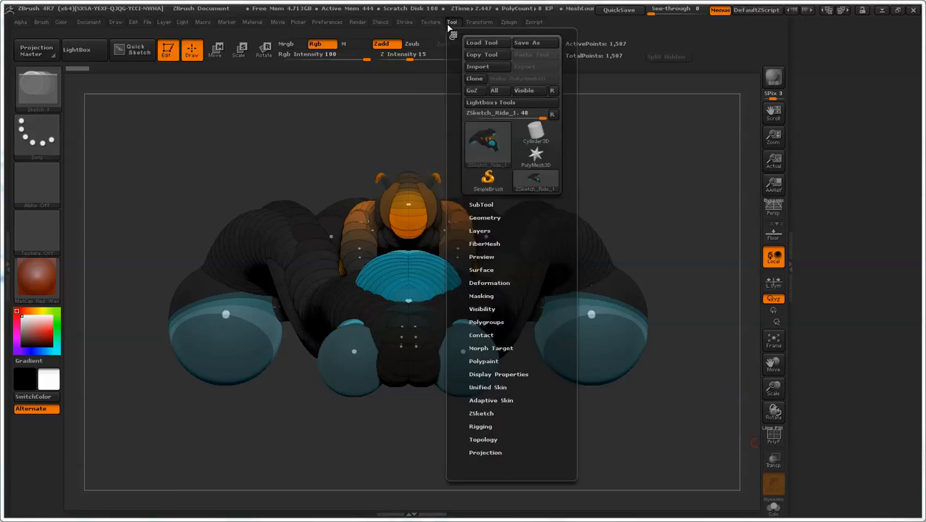
{"action": "mouse_move", "coordinate": [479, 24]}
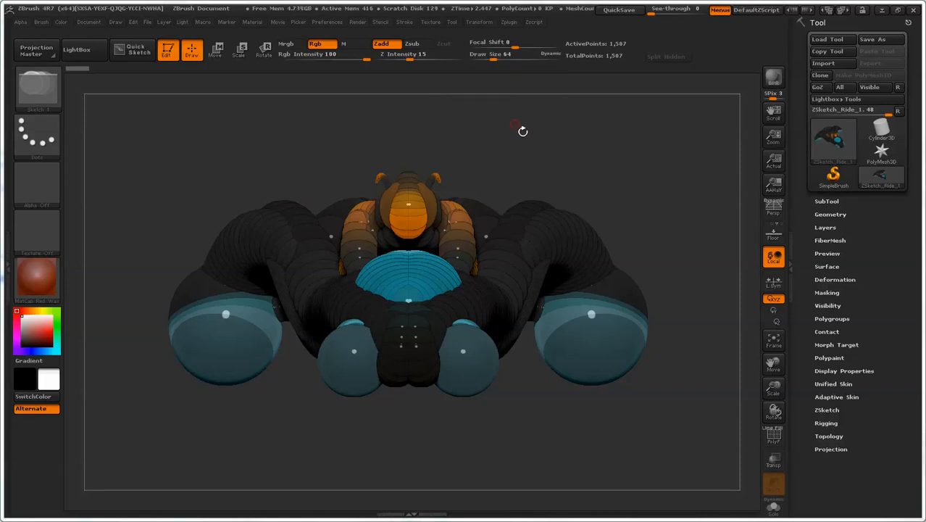
{"action": "key", "text": "ctrl"}
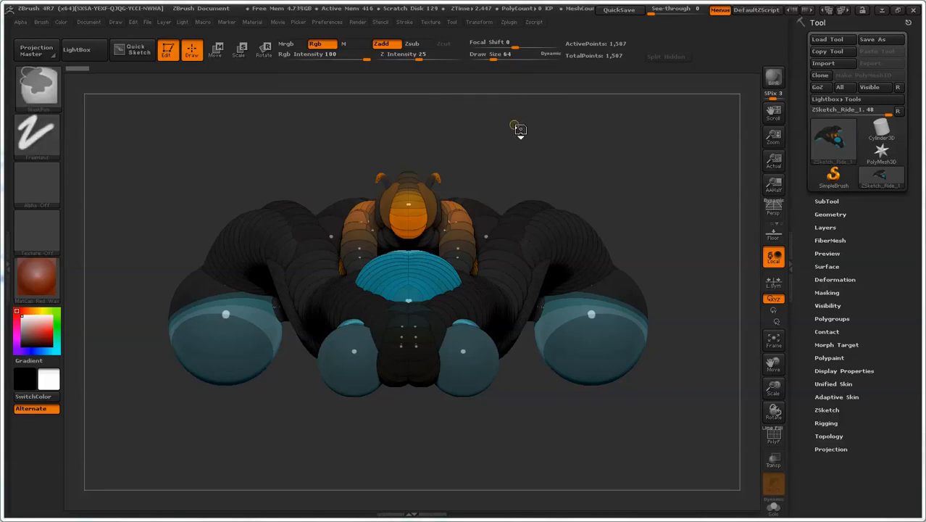
{"action": "left_click", "coordinate": [503, 55], "text": "ctrl+alt"}
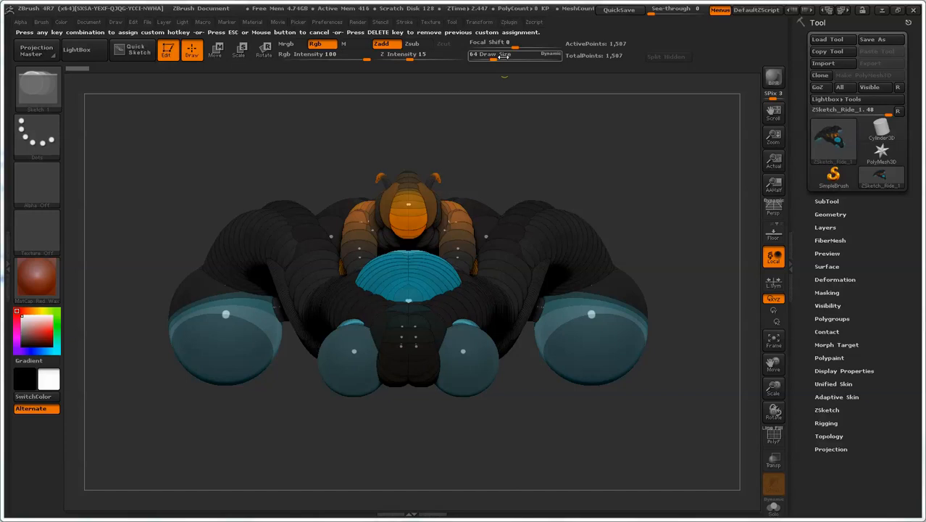
{"action": "key", "text": "Escape"}
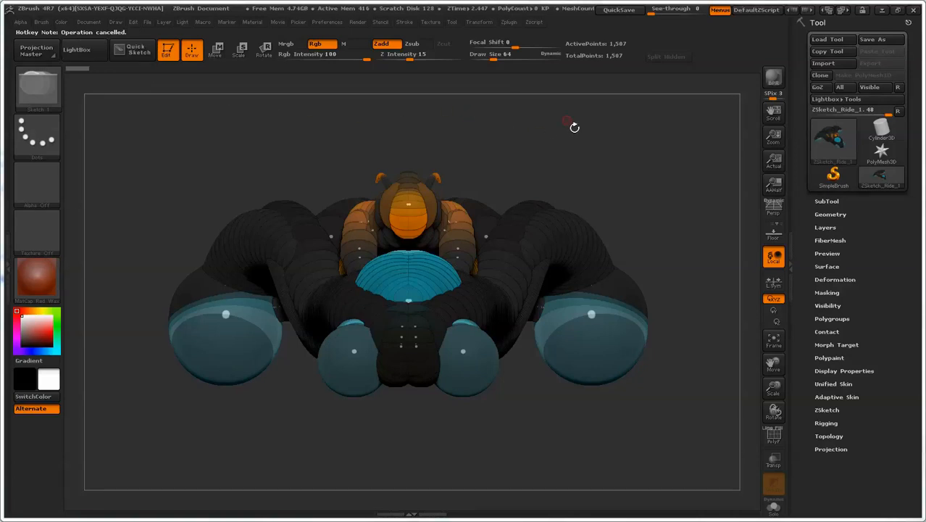
Assign K as the custom hotkey for the Draw Size slider
{"action": "key", "text": "ctrl"}
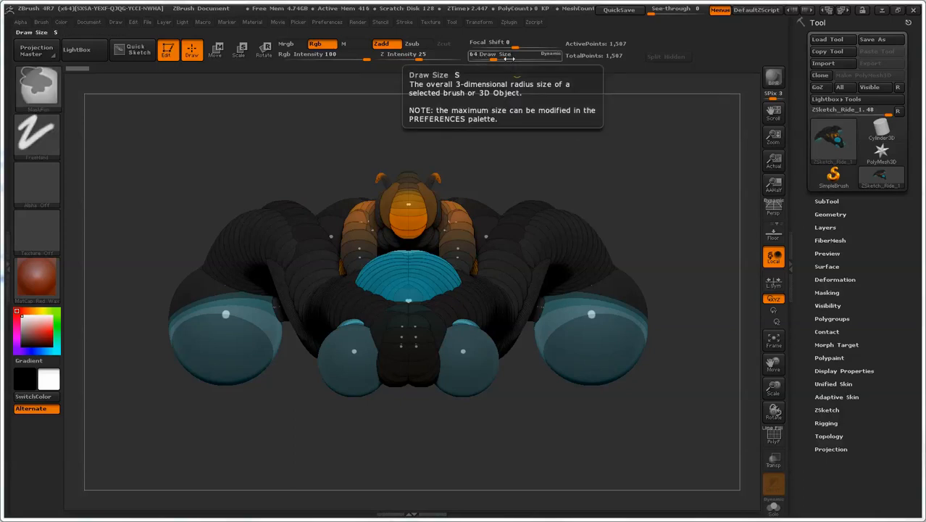
{"action": "left_click", "coordinate": [510, 59], "text": "ctrl+alt"}
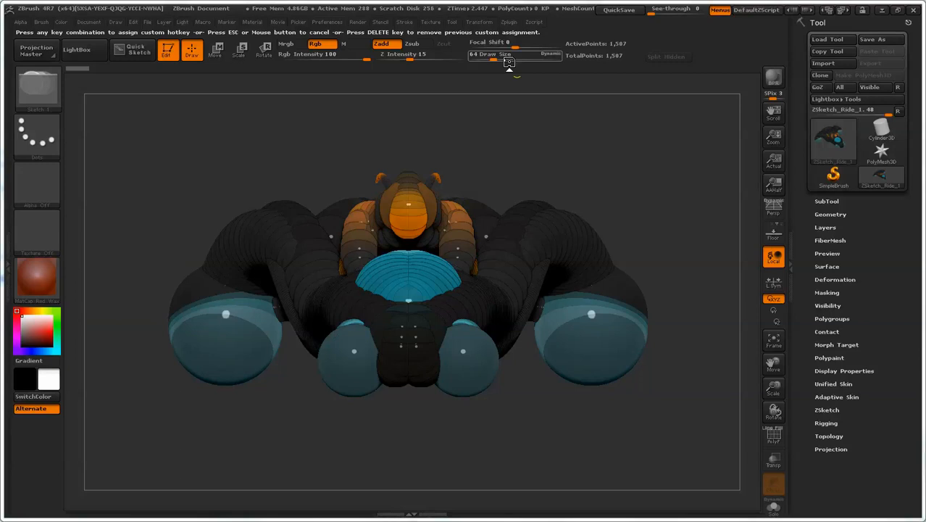
{"action": "key", "text": "k"}
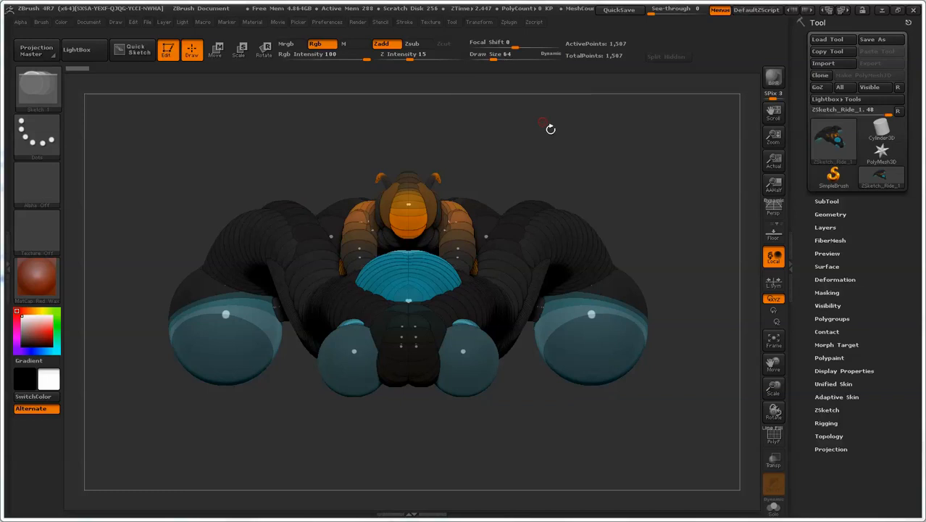
Reassign the Draw Size slider's custom hotkey to S and test it over the canvas
{"action": "key", "text": "ctrl"}
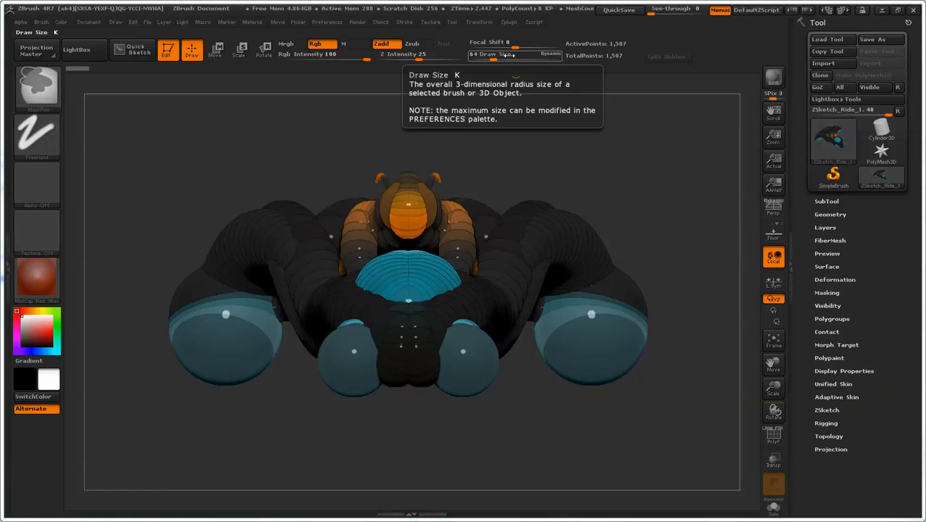
{"action": "left_click", "coordinate": [507, 54], "text": "ctrl+alt"}
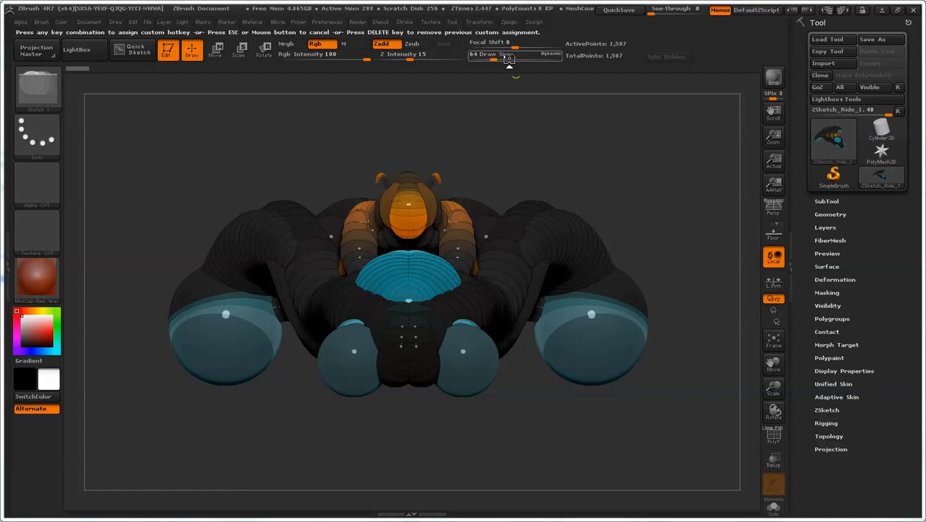
{"action": "key", "text": "s"}
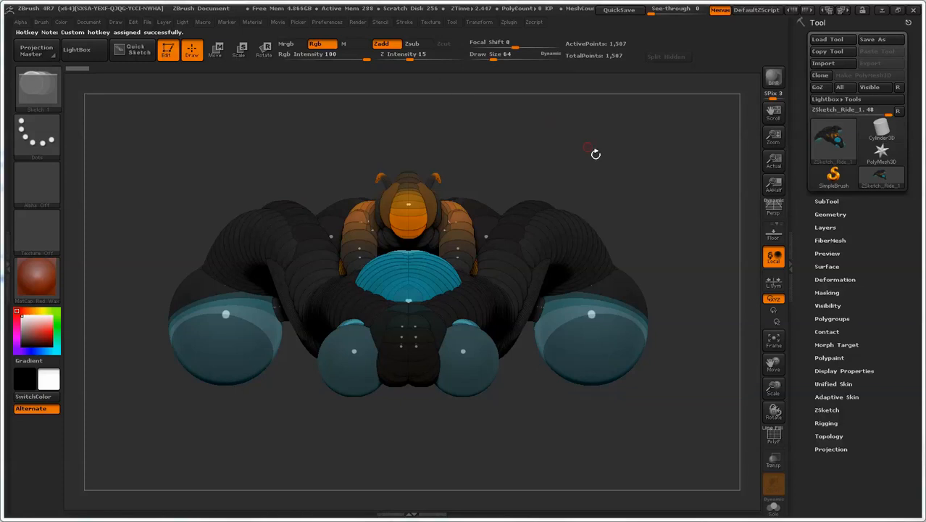
{"action": "key", "text": "s"}
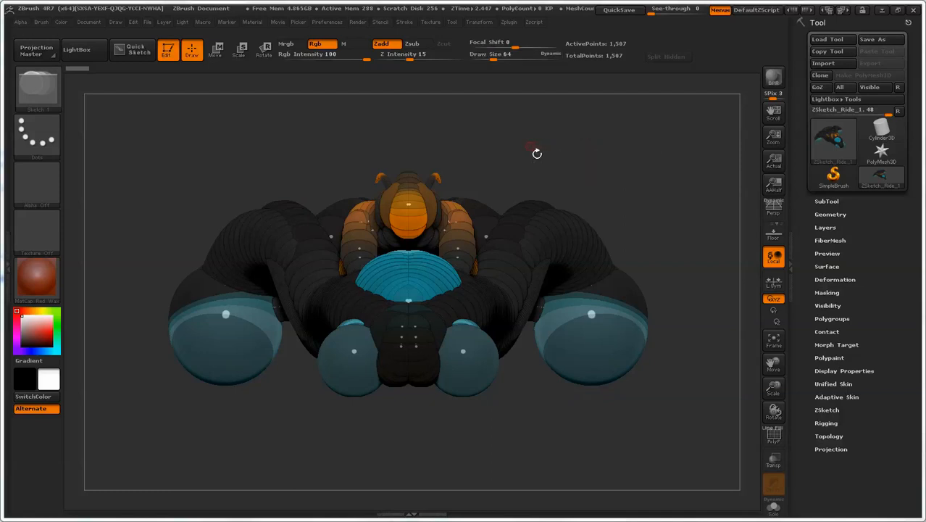
{"action": "key", "text": "s"}
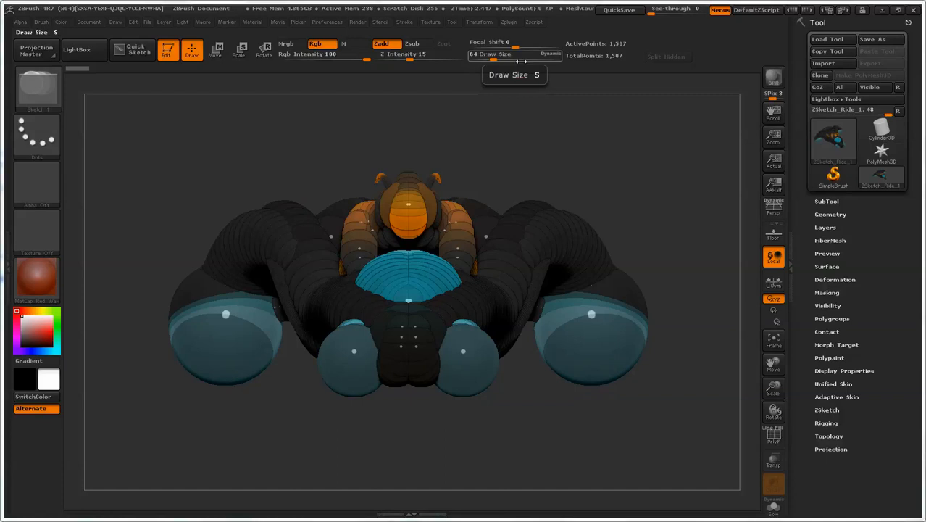
Assign Alt+S as the custom hotkey for the Focal Shift slider, overriding the hotkey's existing assignment
{"action": "key", "text": "ctrl"}
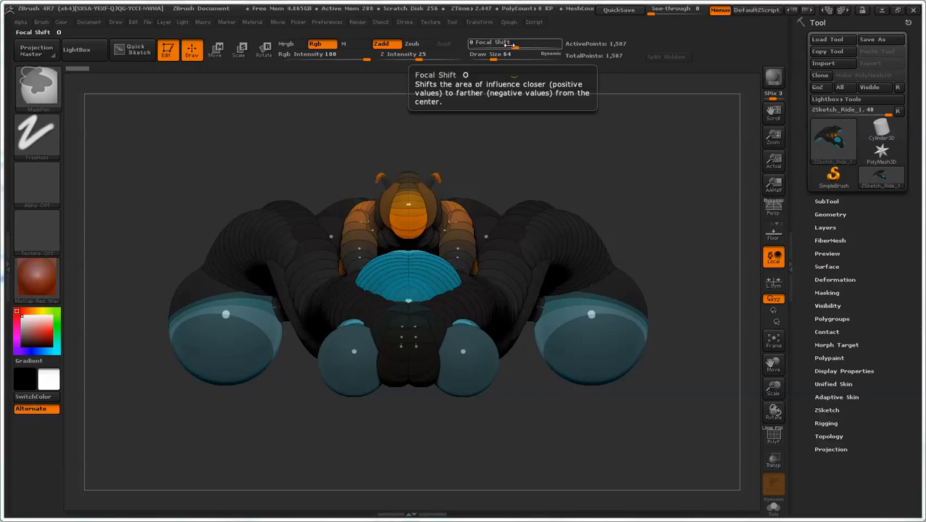
{"action": "left_click", "coordinate": [508, 44], "text": "ctrl+alt"}
{"action": "key", "text": "shift"}
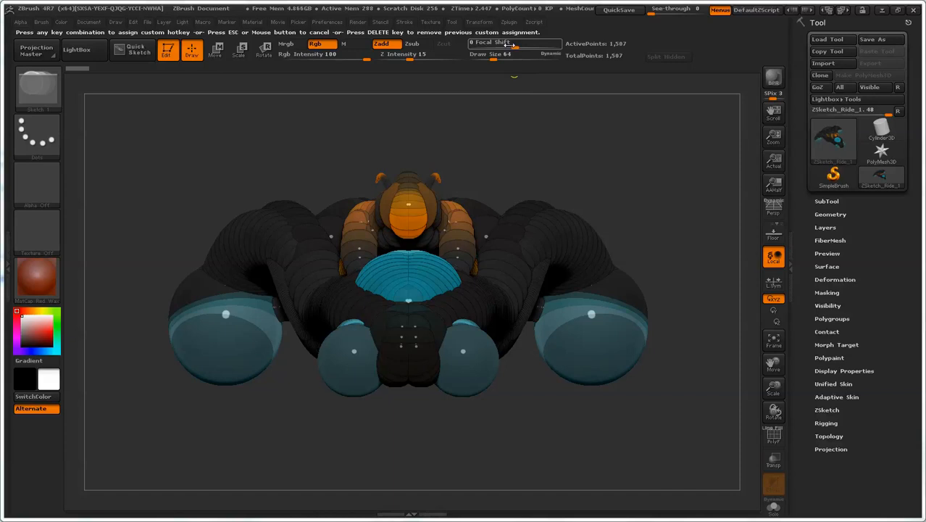
{"action": "key", "text": "alt+s"}
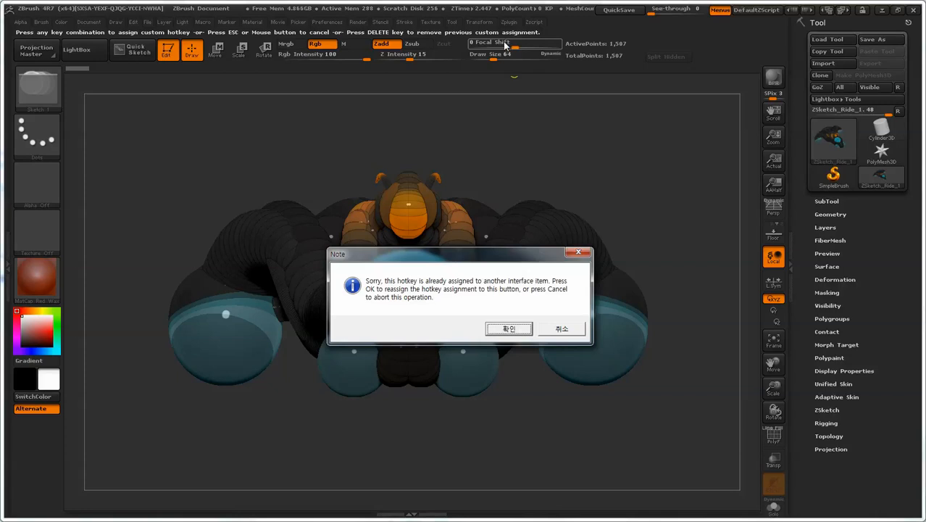
{"action": "left_click", "coordinate": [510, 330]}
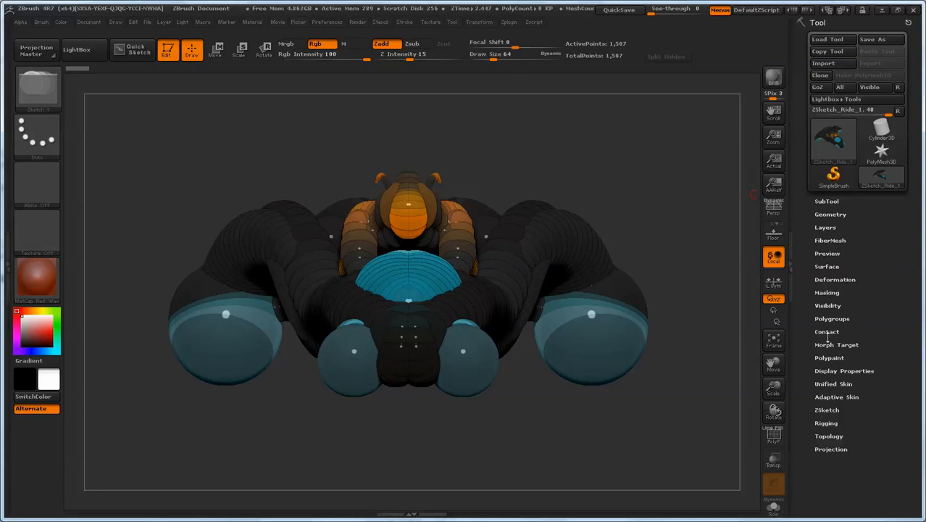
Assign C as the custom hotkey for the Crease section of Geometry, overriding the hotkey's existing assignment
{"action": "left_click", "coordinate": [829, 215]}
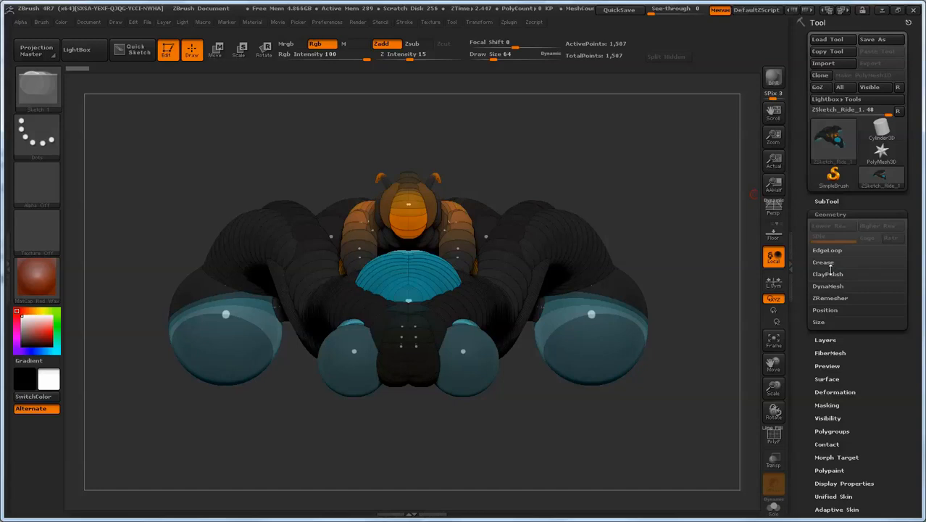
{"action": "key", "text": "ctrl"}
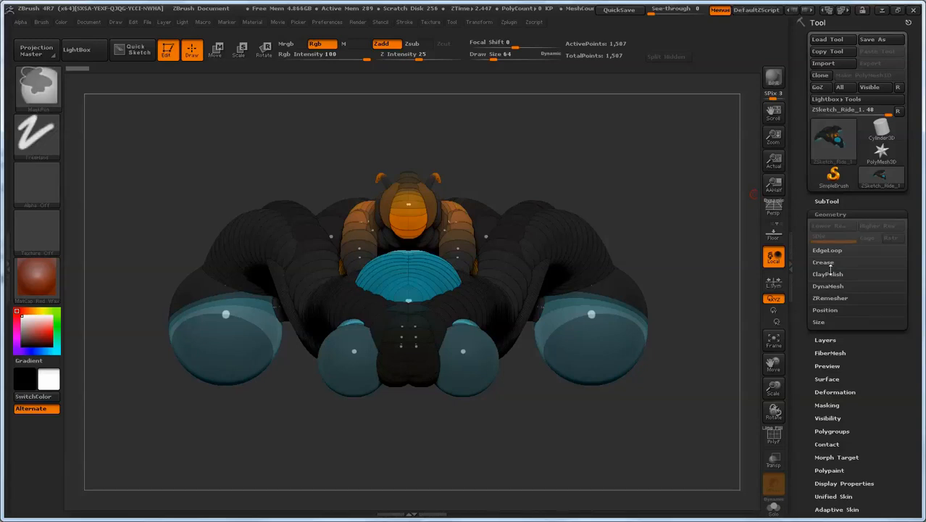
{"action": "left_click", "coordinate": [830, 268], "text": "ctrl+alt"}
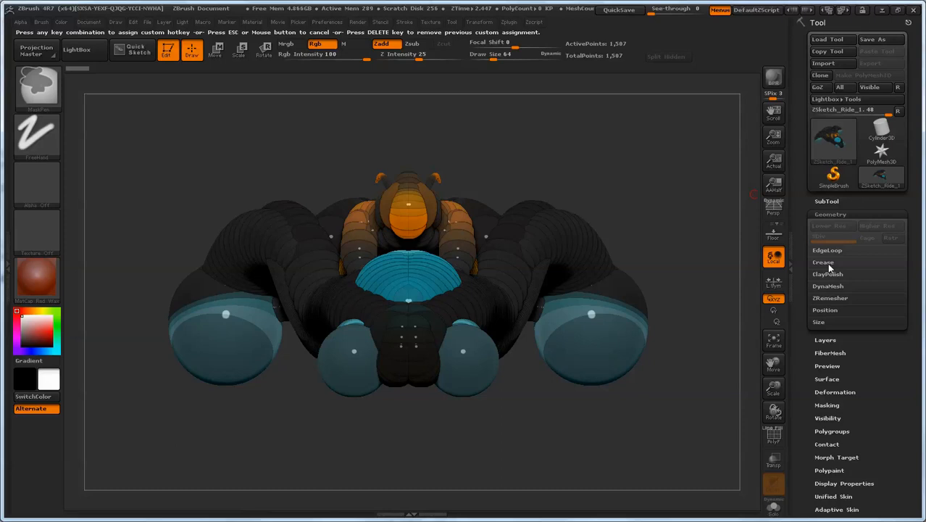
{"action": "key", "text": "c"}
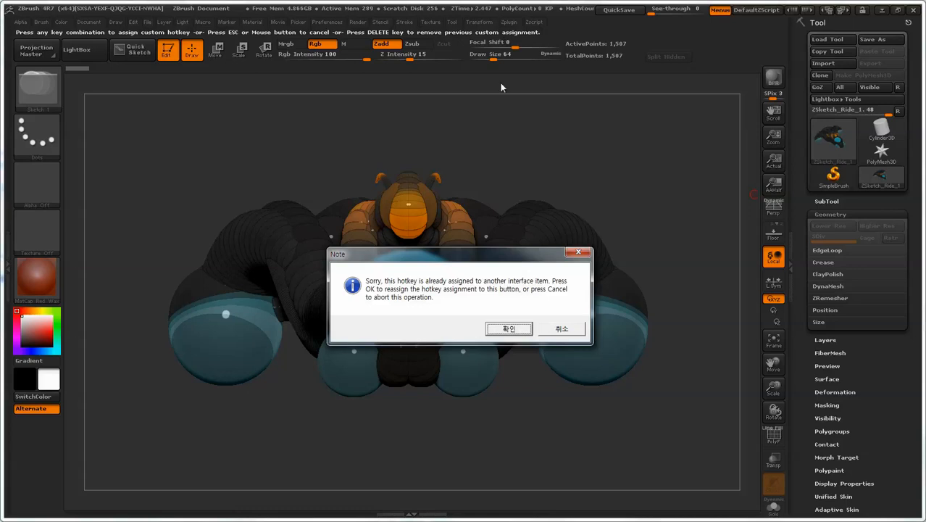
{"action": "left_click", "coordinate": [510, 329]}
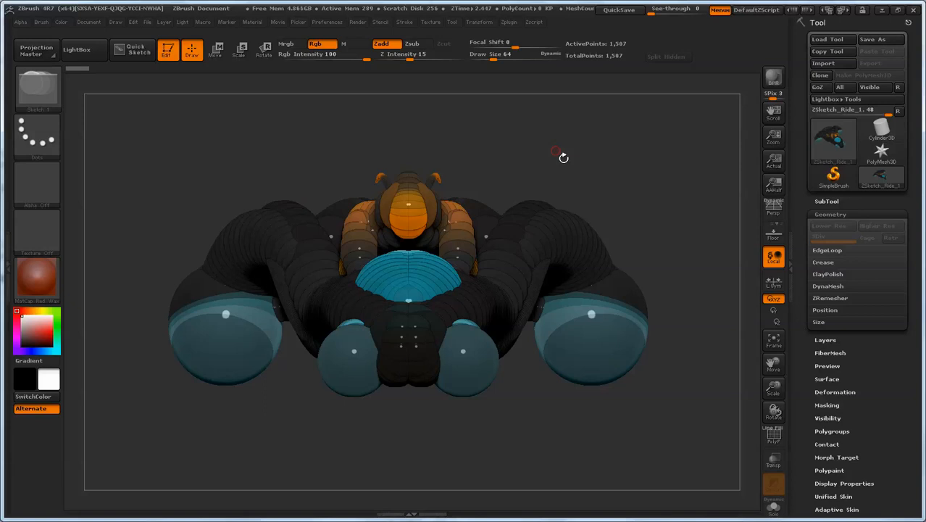
Remove the Tool palette from the side tray and dock it there again, scrolled to its beginning
{"action": "left_click", "coordinate": [822, 26]}
{"action": "left_click", "coordinate": [821, 26]}
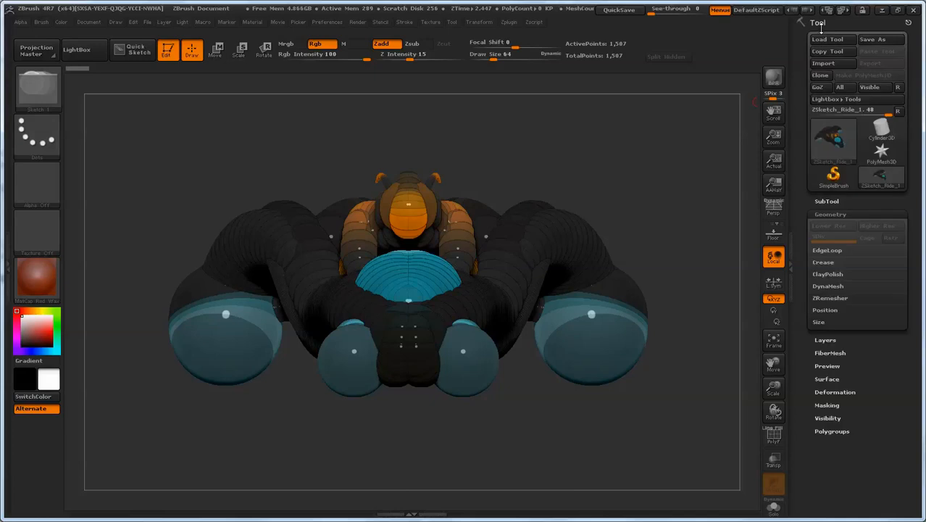
{"action": "left_click_drag", "start_coordinate": [807, 49], "coordinate": [806, 118]}
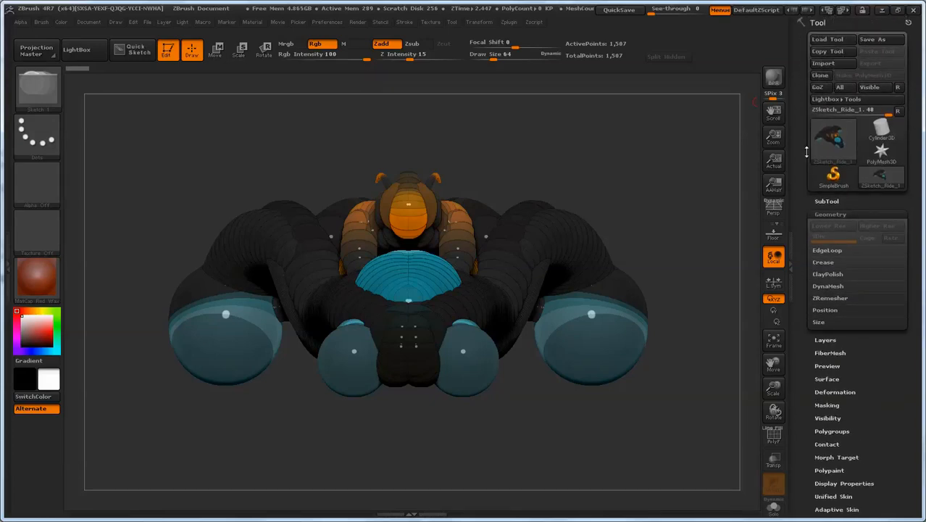
{"action": "left_click", "coordinate": [908, 23]}
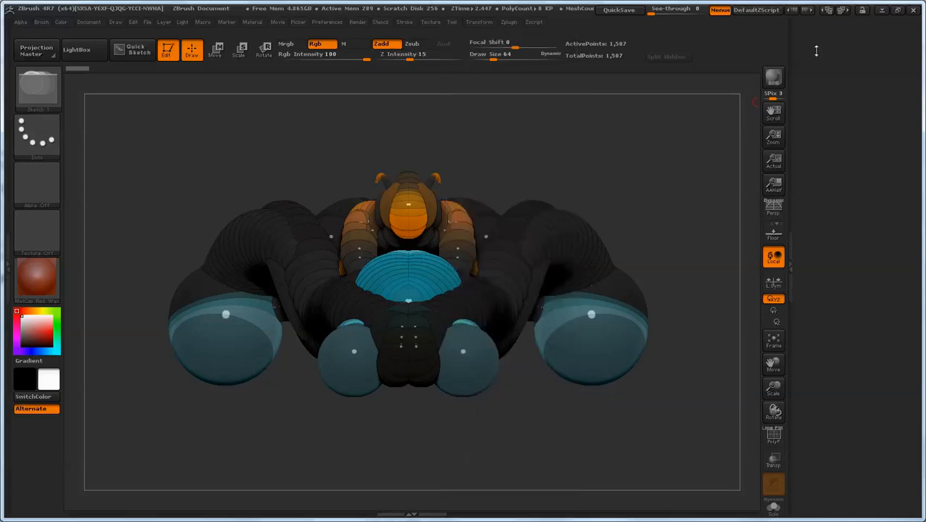
{"action": "left_click", "coordinate": [452, 23]}
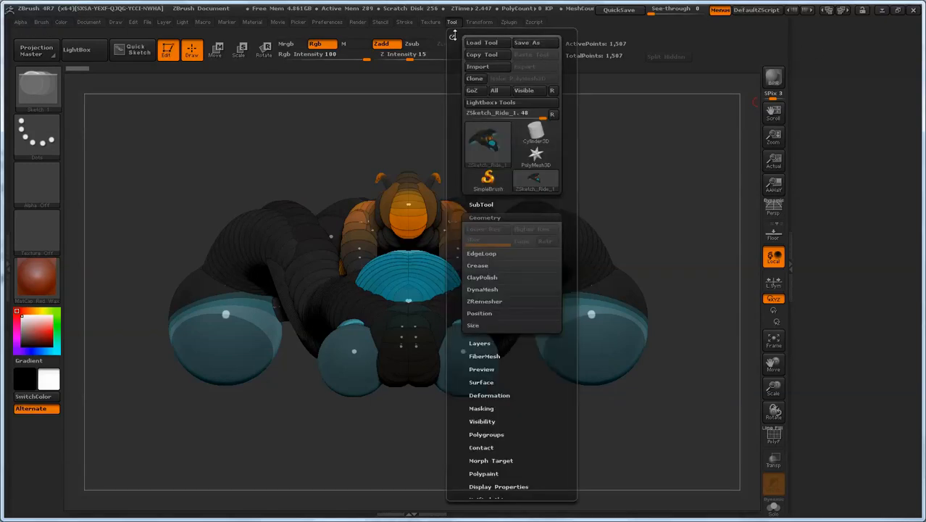
{"action": "left_click_drag", "start_coordinate": [457, 44], "coordinate": [811, 51]}
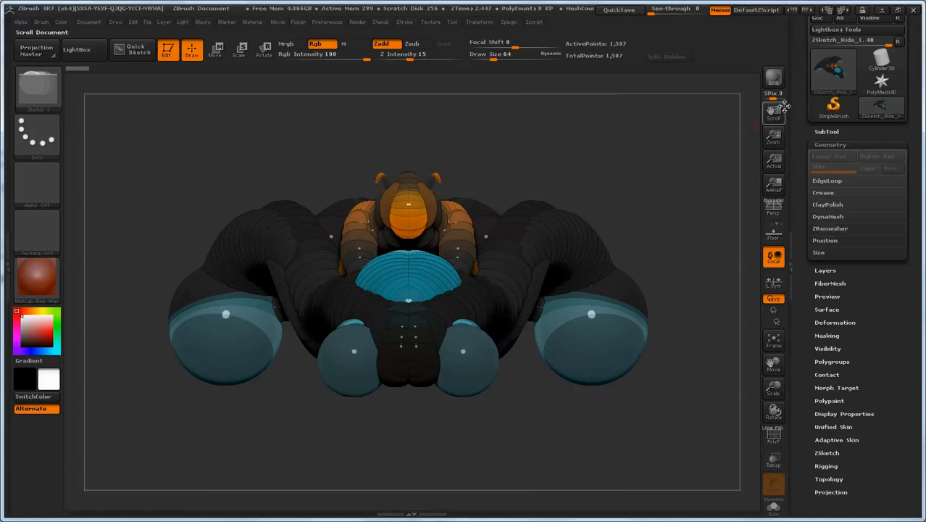
{"action": "left_click_drag", "start_coordinate": [799, 71], "coordinate": [802, 140]}
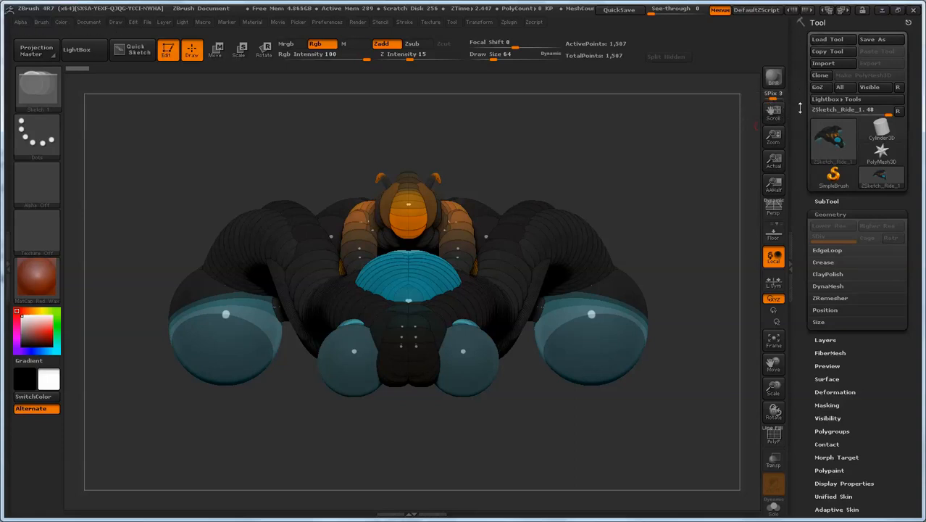
Assign T as the custom hotkey for the Tool palette, overriding the hotkey's existing assignment
{"action": "key", "text": "ctrl"}
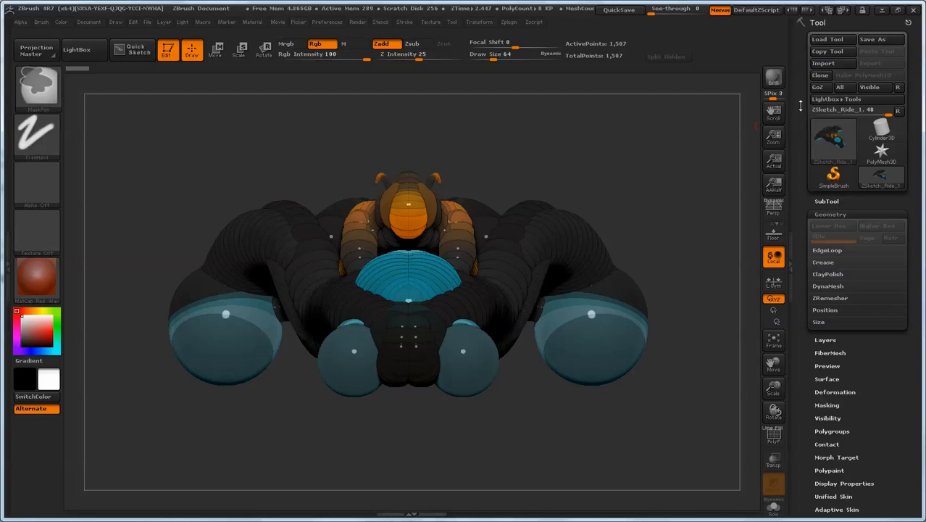
{"action": "left_click", "coordinate": [823, 27], "text": "ctrl+alt"}
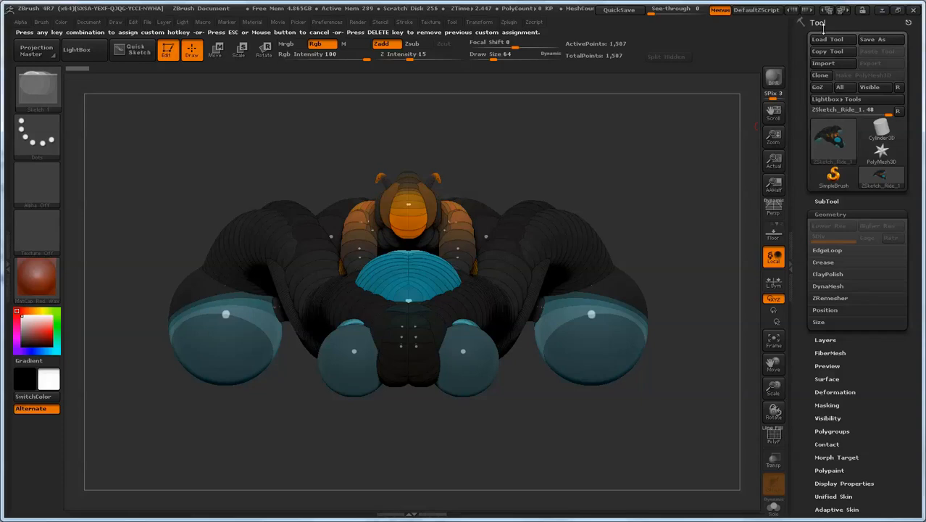
{"action": "key", "text": "t"}
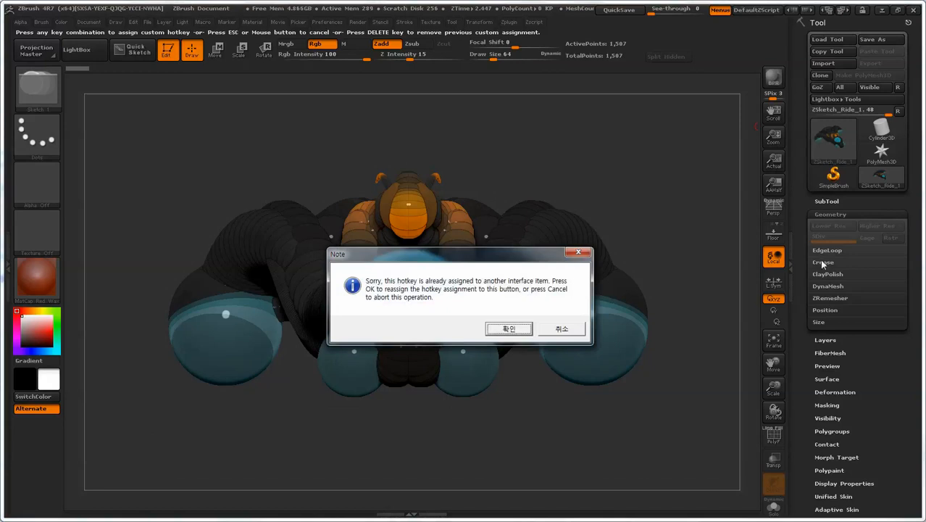
{"action": "left_click", "coordinate": [516, 330]}
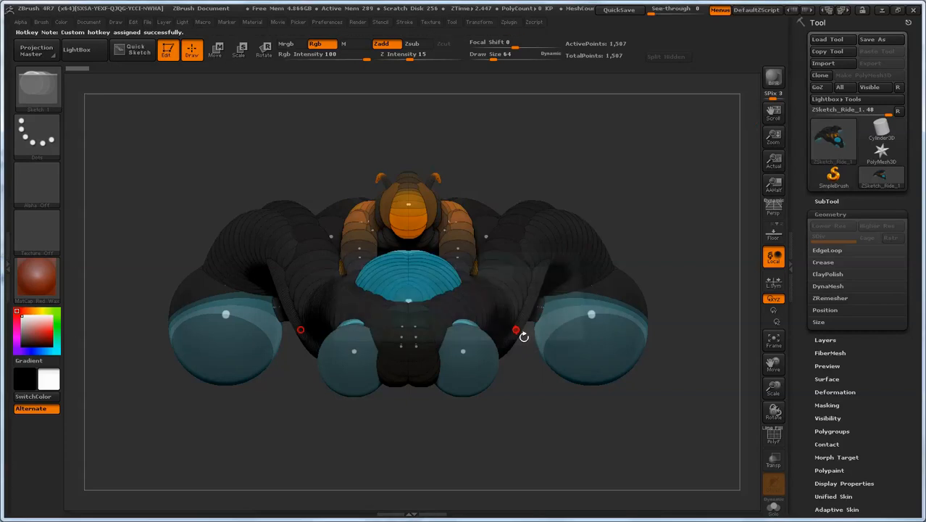
Remove the Tool palette from the side tray and test opening it with the T hotkey
{"action": "left_click", "coordinate": [909, 23]}
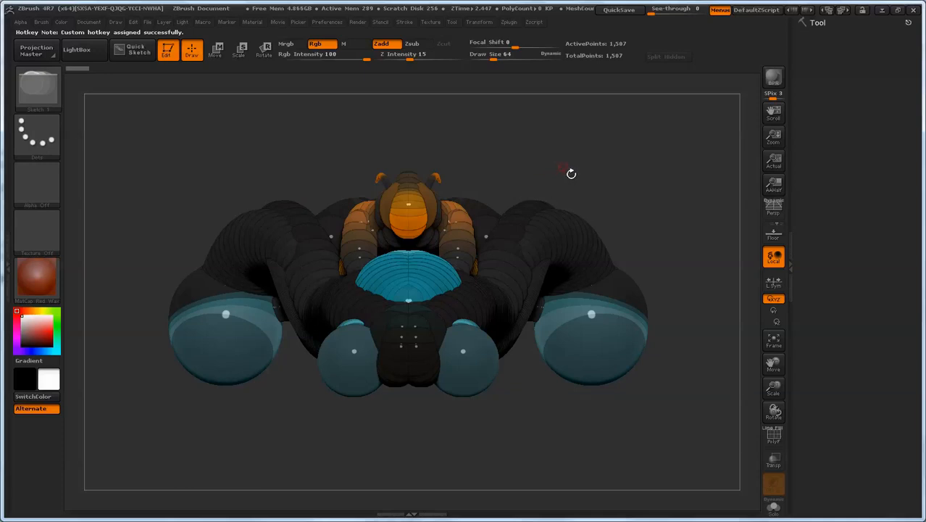
{"action": "key", "text": "t"}
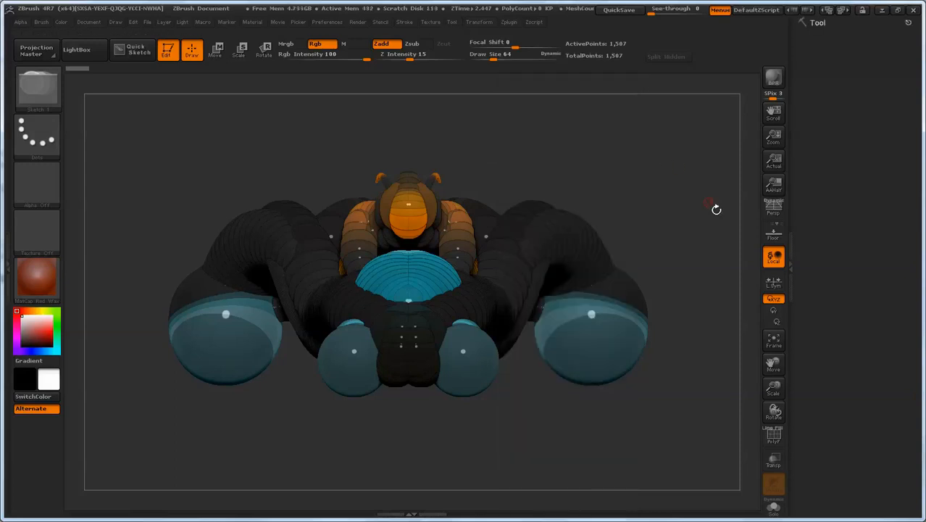
{"action": "left_click", "coordinate": [909, 23]}
{"action": "key", "text": "t"}
{"action": "key", "text": "F1"}
{"action": "left_click", "coordinate": [40, 134]}
{"action": "key", "text": "F1"}
Dock the Tool palette back in the side tray
{"action": "left_click", "coordinate": [451, 22]}
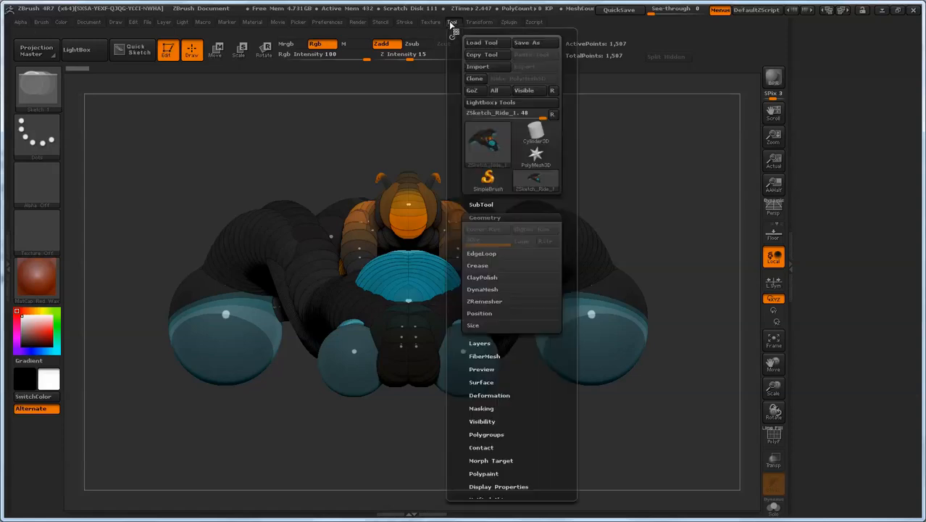
{"action": "left_click_drag", "start_coordinate": [456, 42], "coordinate": [810, 55]}
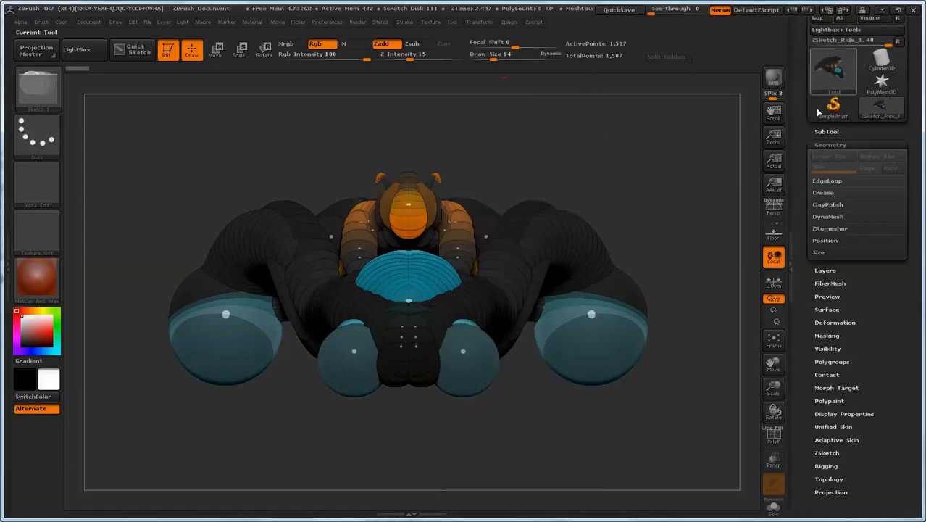
Test the hotkeys that open the brush, stroke, alpha, texture and material pop-ups
{"action": "left_click", "coordinate": [833, 70]}
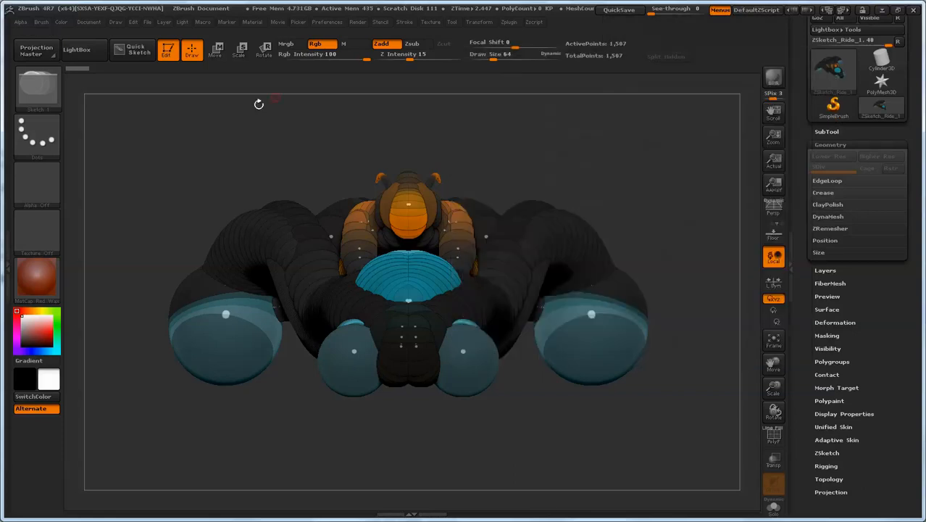
{"action": "key", "text": "b"}
{"action": "key", "text": "F3"}
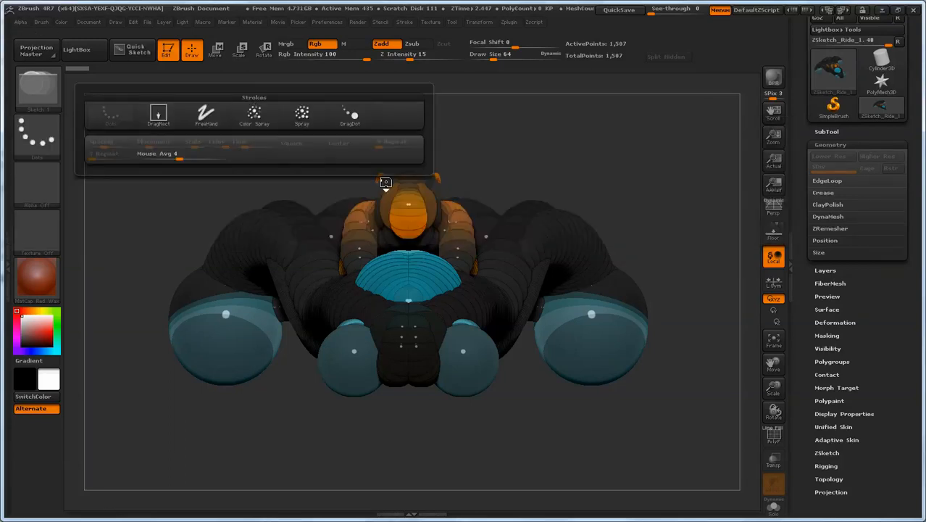
{"action": "key", "text": "F4"}
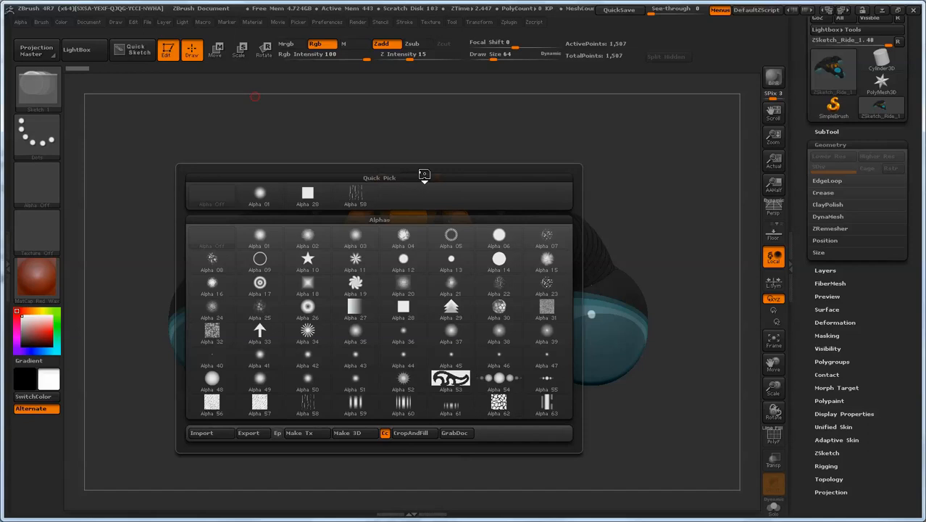
{"action": "key", "text": "F5"}
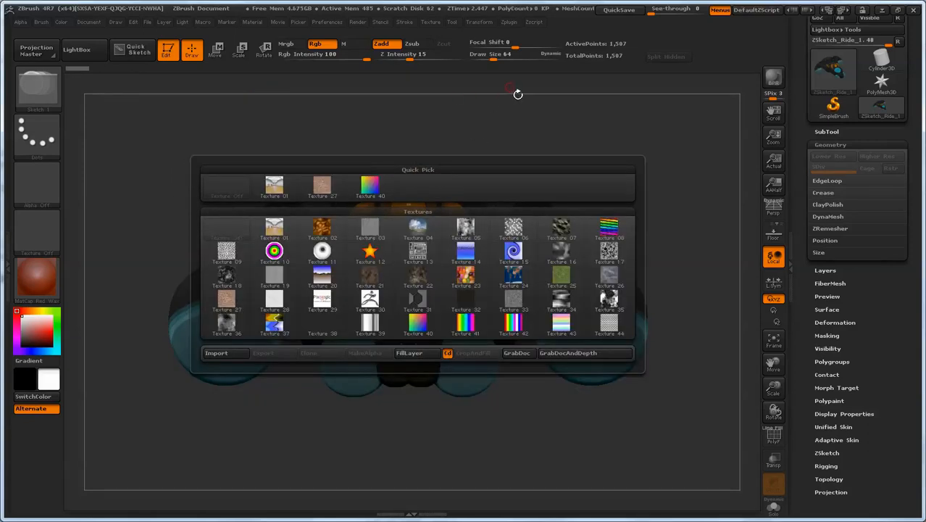
{"action": "key", "text": "F6"}
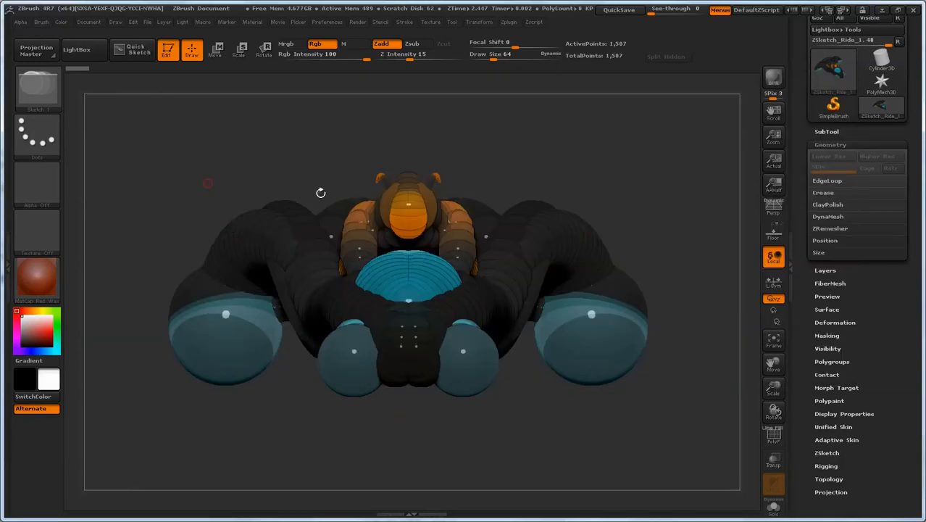
Assign S as the custom hotkey for the Stroke selector, overriding the hotkey's existing assignment, and test the stroke hotkey
{"action": "left_click_drag", "start_coordinate": [801, 157], "coordinate": [802, 219]}
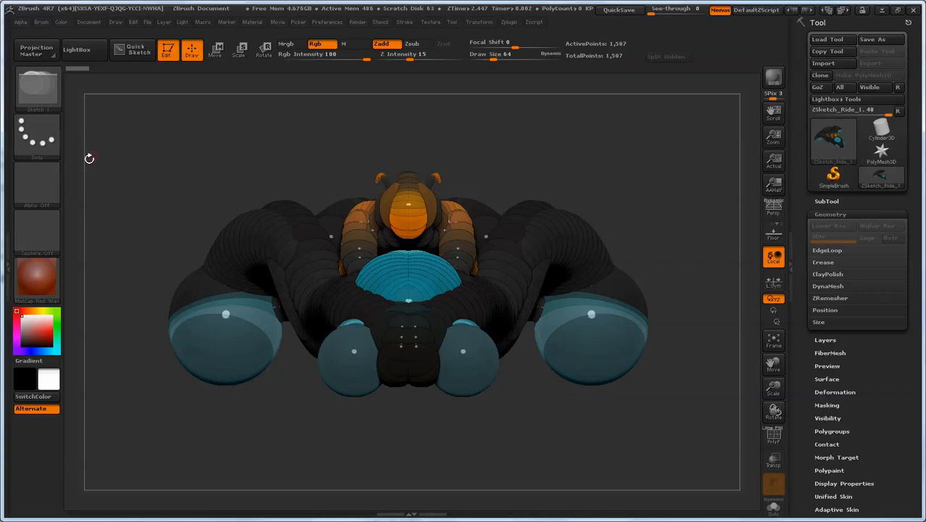
{"action": "left_click", "coordinate": [45, 140]}
{"action": "key", "text": "ctrl"}
{"action": "left_click", "coordinate": [45, 136], "text": "ctrl+alt"}
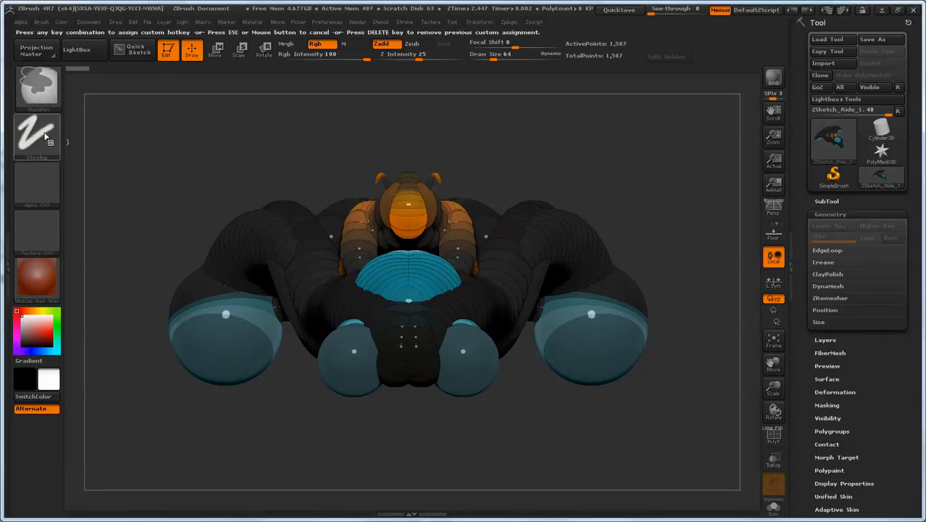
{"action": "key", "text": "s"}
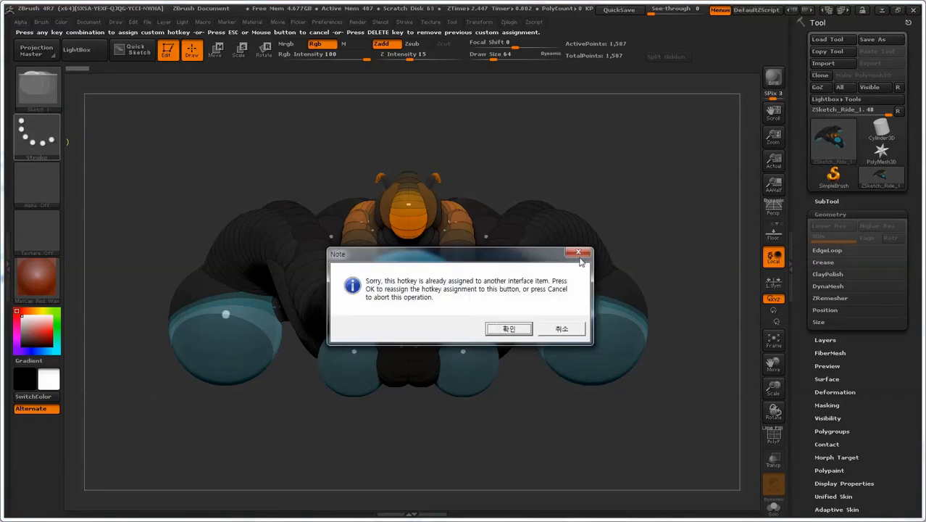
{"action": "left_click", "coordinate": [522, 330]}
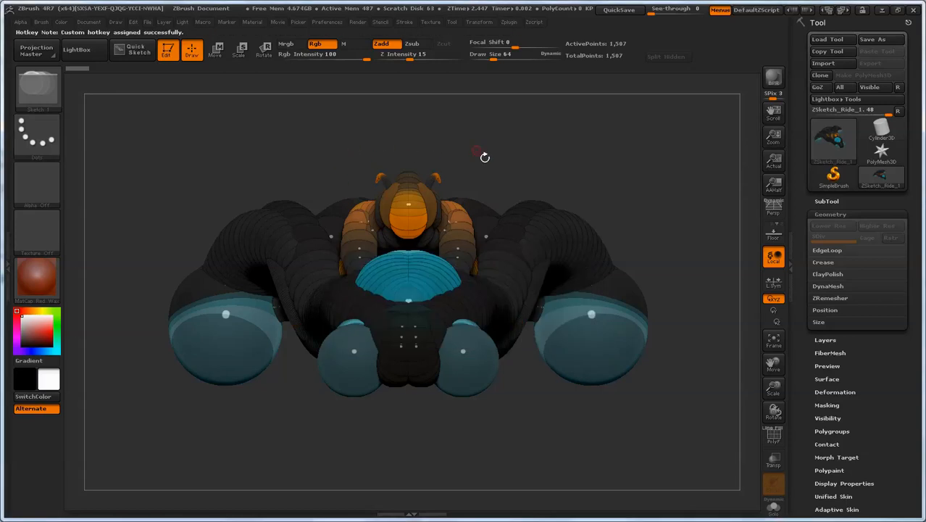
{"action": "key", "text": "F3"}
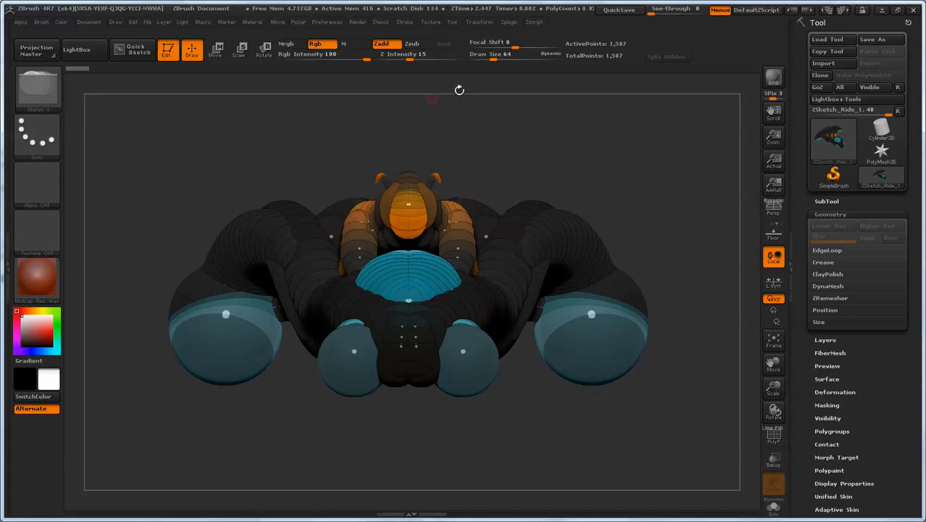
Turn on Enable Customize in the Config preferences to make the interface editable
{"action": "left_click", "coordinate": [329, 24]}
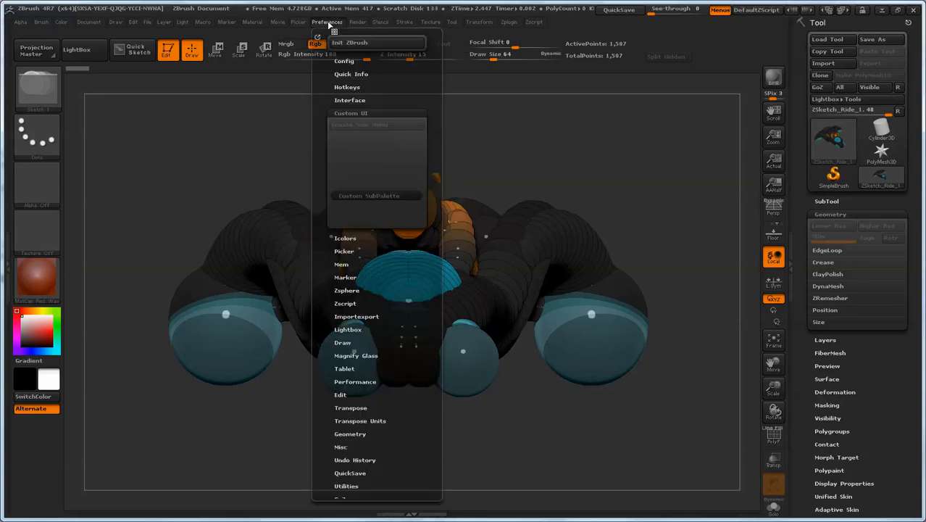
{"action": "left_click", "coordinate": [346, 63]}
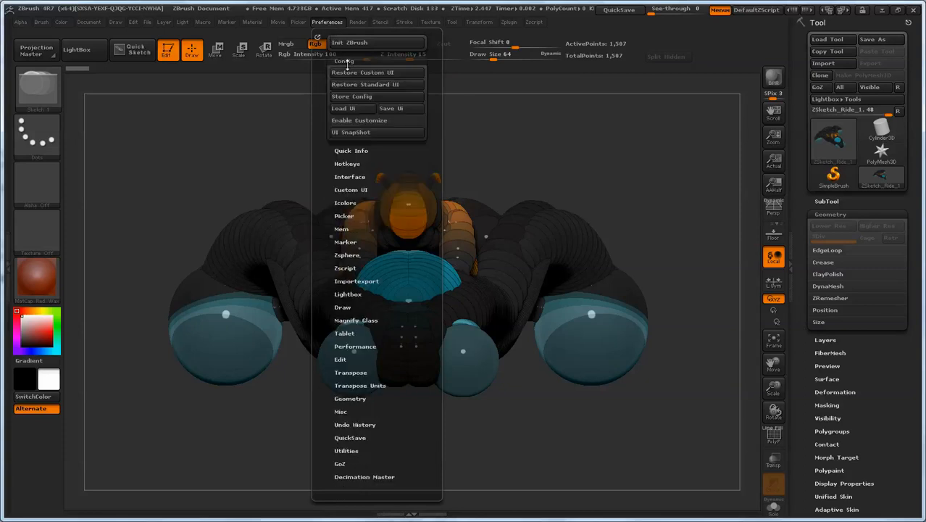
{"action": "left_click", "coordinate": [390, 121]}
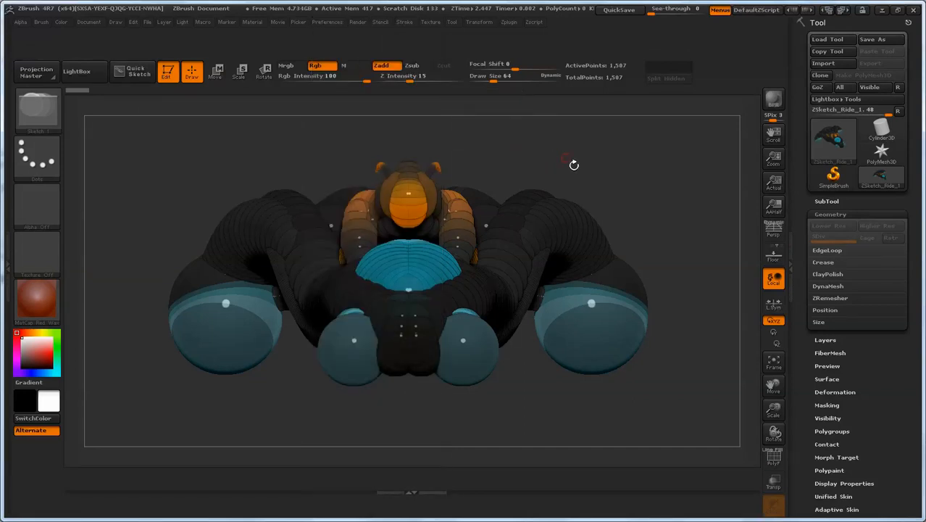
Create a new custom menu titled Nstart from the Custom UI preferences
{"action": "left_click", "coordinate": [333, 24]}
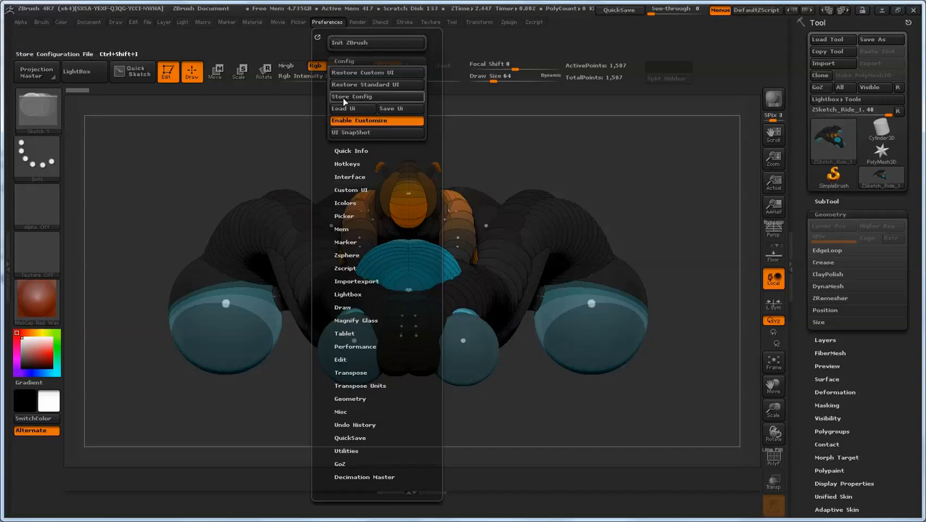
{"action": "left_click", "coordinate": [354, 191]}
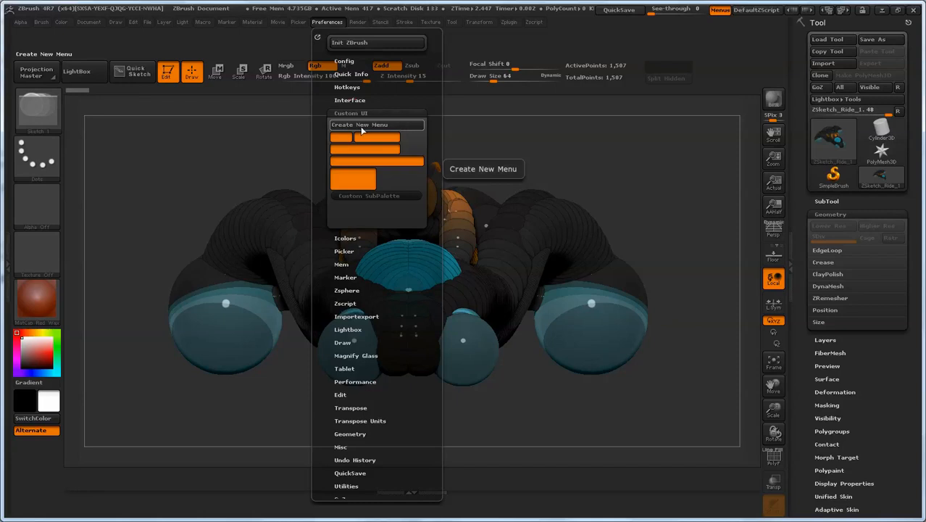
{"action": "left_click", "coordinate": [390, 125]}
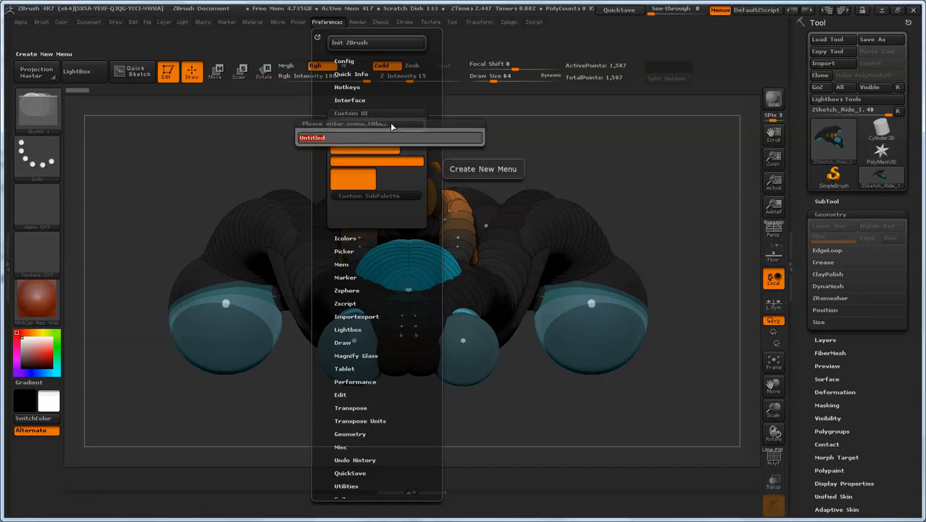
{"action": "type", "text": "Nstart"}
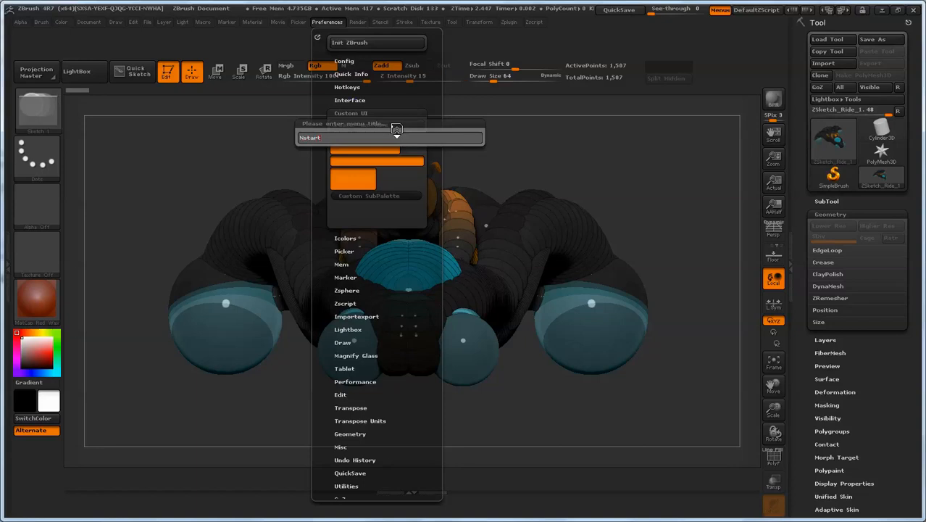
{"action": "key", "text": "Return"}
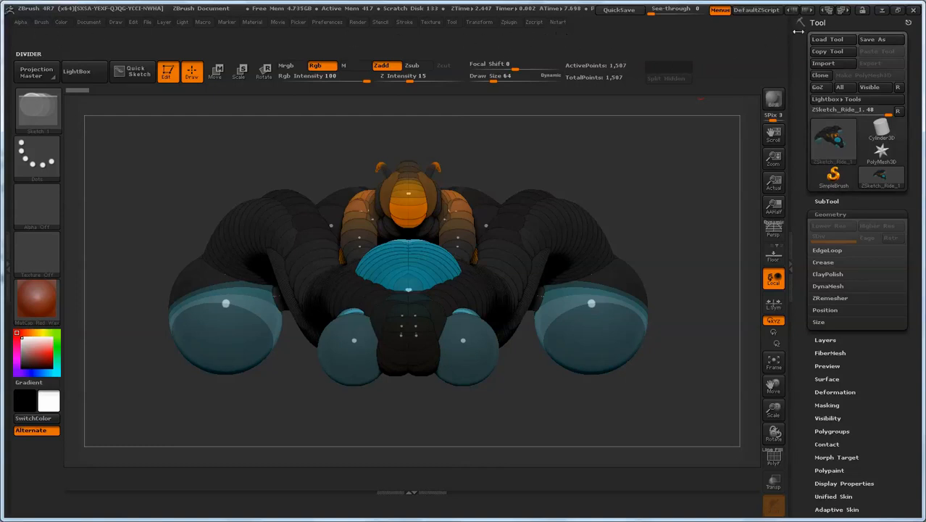
Collapse the Tool palette and dock the Nstart menu above it in the same side tray
{"action": "left_click", "coordinate": [814, 24]}
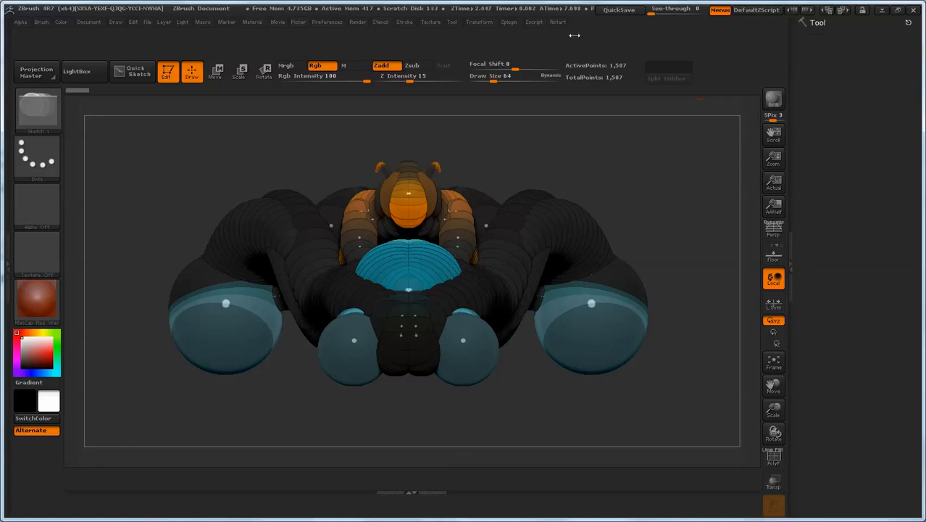
{"action": "left_click", "coordinate": [559, 25]}
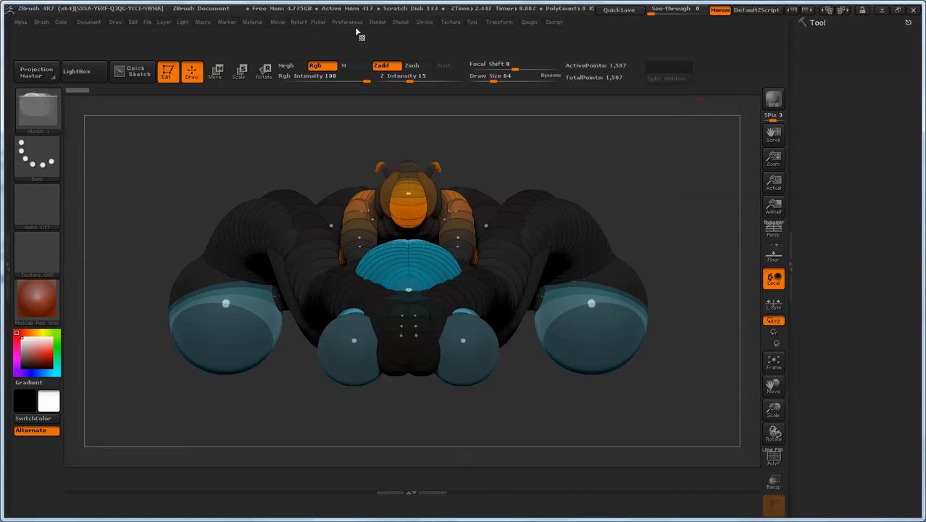
{"action": "left_click", "coordinate": [298, 22]}
{"action": "left_click_drag", "start_coordinate": [302, 39], "coordinate": [775, 102]}
Expand the tray holding the Material palette and move the Nstart menu there from the Tool palette's tray
{"action": "left_click", "coordinate": [14, 261]}
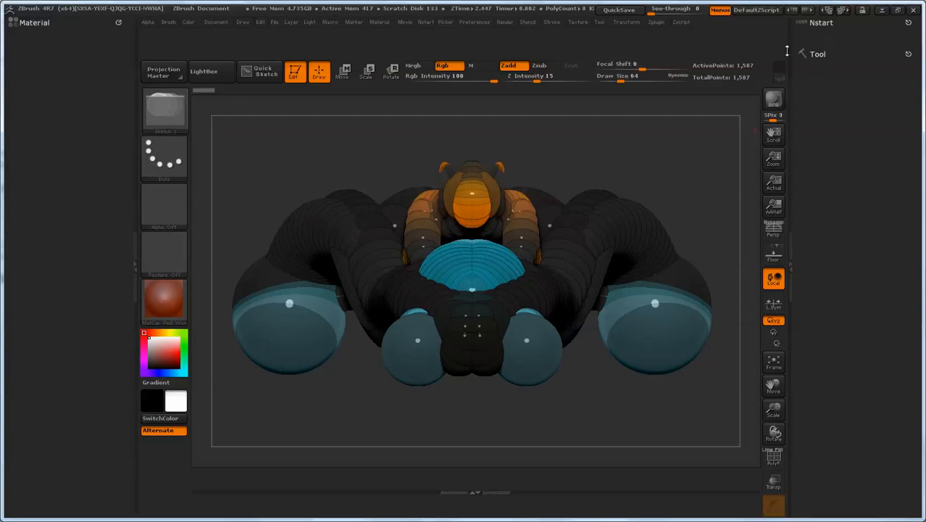
{"action": "left_click", "coordinate": [909, 24]}
{"action": "left_click", "coordinate": [426, 22]}
{"action": "left_click_drag", "start_coordinate": [424, 37], "coordinate": [12, 83]}
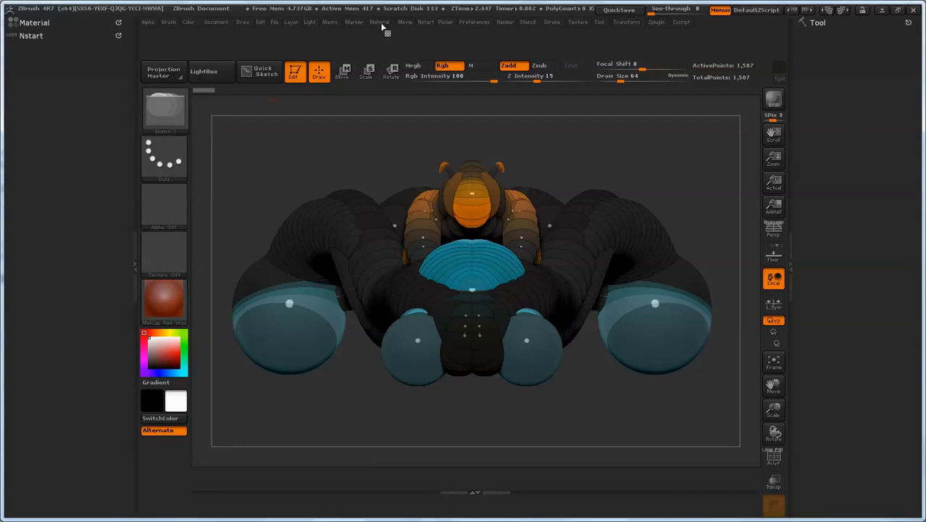
Expand the Tool palette's SubTool section and copy its Duplicate button into the Nstart menu
{"action": "left_click", "coordinate": [813, 28]}
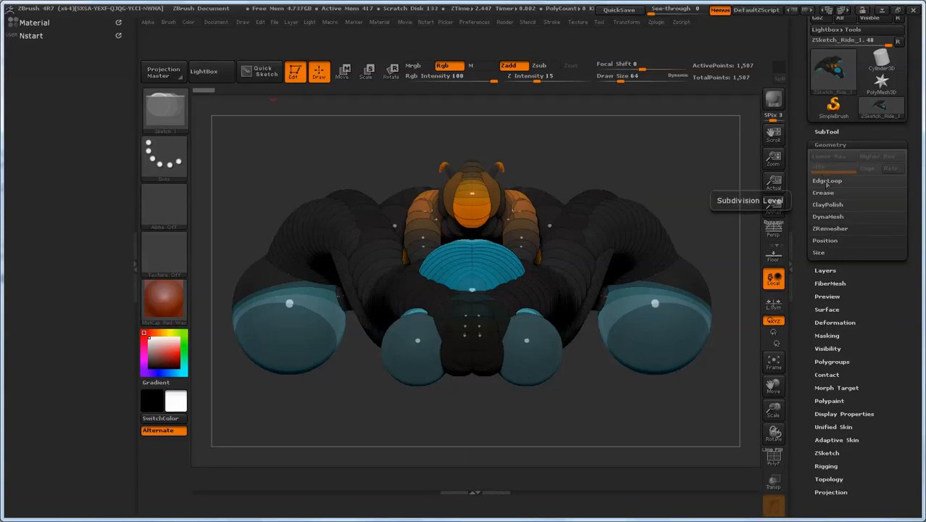
{"action": "left_click", "coordinate": [826, 135]}
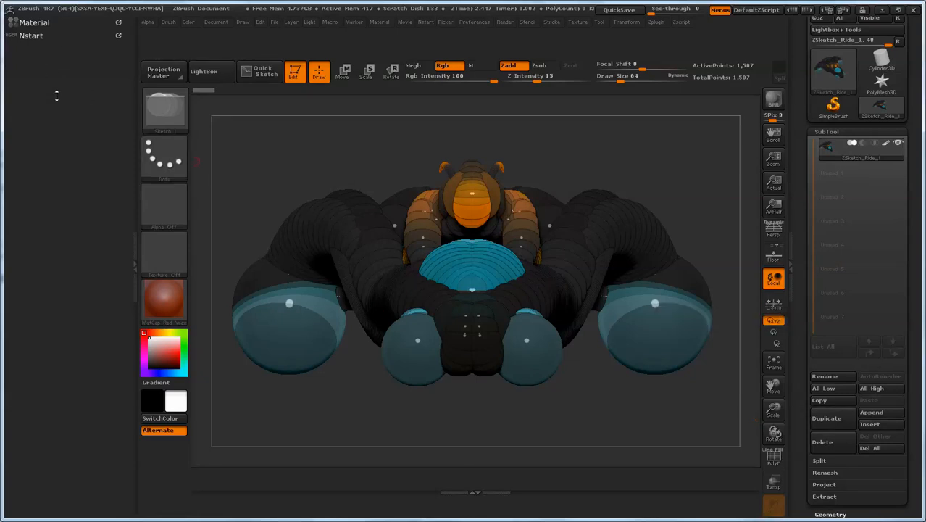
{"action": "key", "text": "ctrl"}
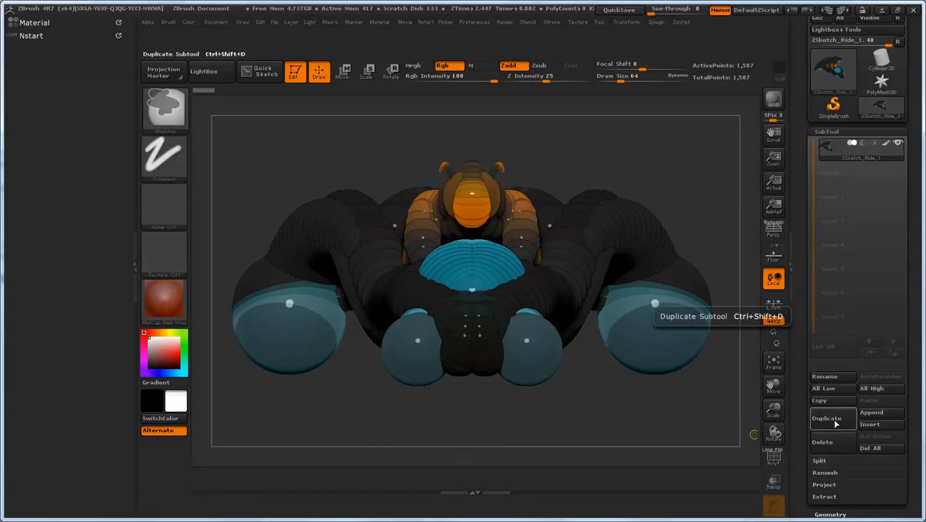
{"action": "mouse_move", "coordinate": [841, 424]}
{"action": "left_mouse_down", "text": "ctrl+alt"}
{"action": "mouse_move", "coordinate": [693, 394]}
{"action": "mouse_move", "coordinate": [338, 239]}
{"action": "mouse_move", "coordinate": [81, 97]}
{"action": "mouse_move", "coordinate": [60, 55]}
{"action": "left_mouse_up", "text": "ctrl+alt"}
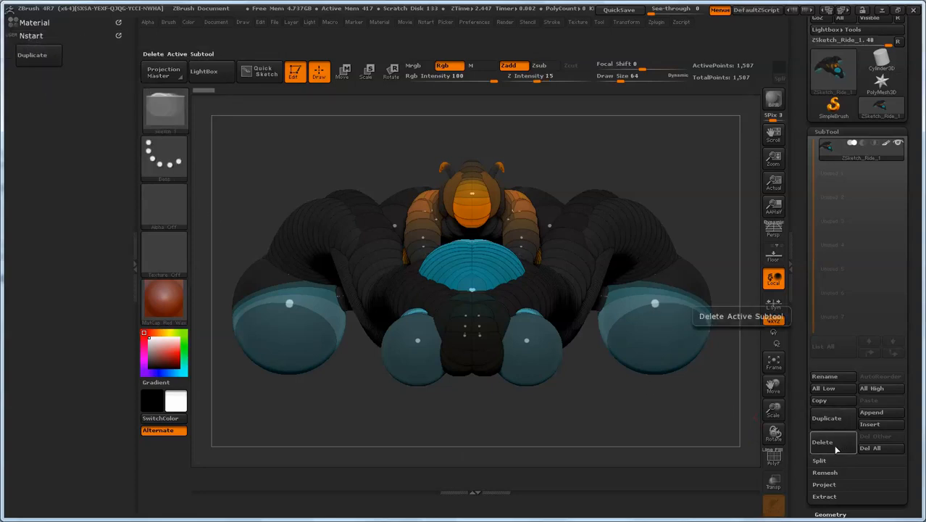
Copy the SubTool section's Delete button into the Nstart menu beside Duplicate
{"action": "left_click", "coordinate": [820, 461]}
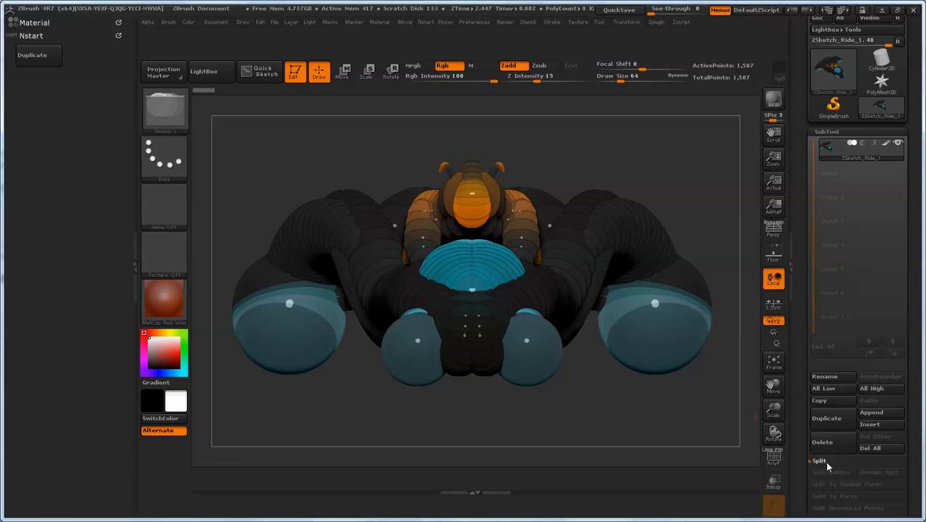
{"action": "left_click", "coordinate": [820, 460]}
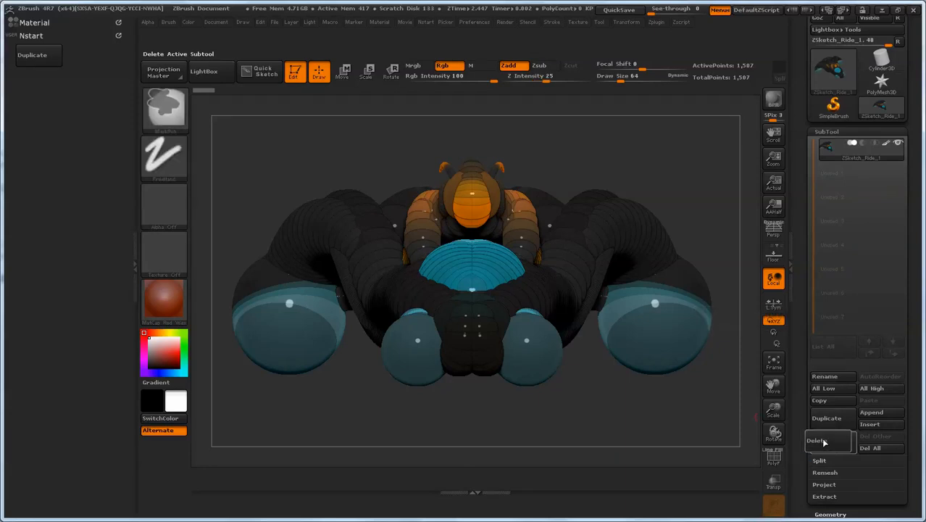
{"action": "mouse_move", "coordinate": [824, 442]}
{"action": "left_mouse_down", "text": "ctrl+alt"}
{"action": "mouse_move", "coordinate": [199, 189]}
{"action": "mouse_move", "coordinate": [29, 83]}
{"action": "mouse_move", "coordinate": [87, 57]}
{"action": "left_mouse_up", "text": "ctrl+alt"}
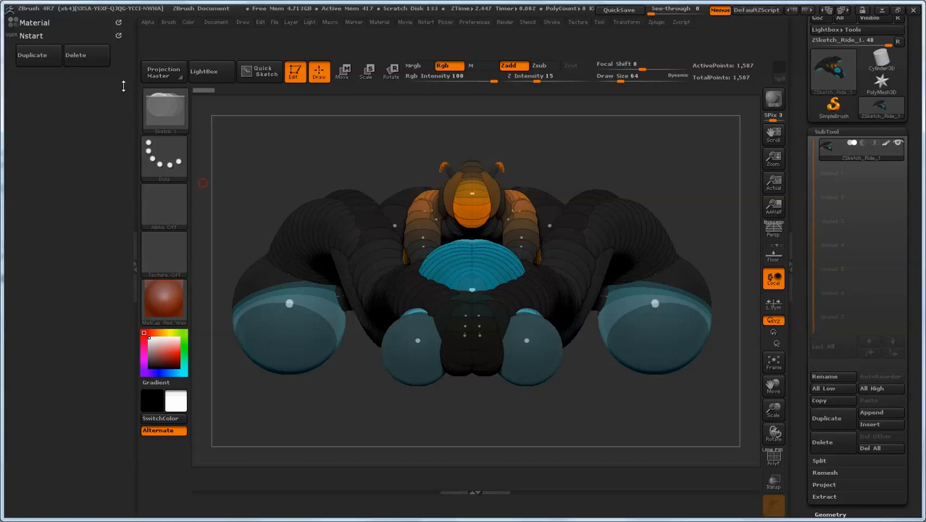
Open the Nstart menu's title editor, where the menu can be renamed or deleted, and accept the title Nstart
{"action": "left_click", "coordinate": [30, 36], "text": "ctrl"}
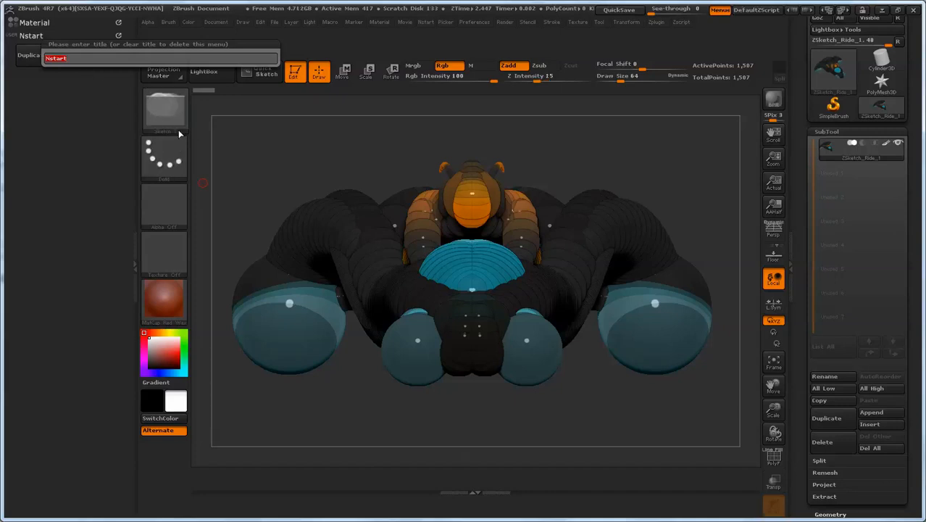
{"action": "key", "text": "Return"}
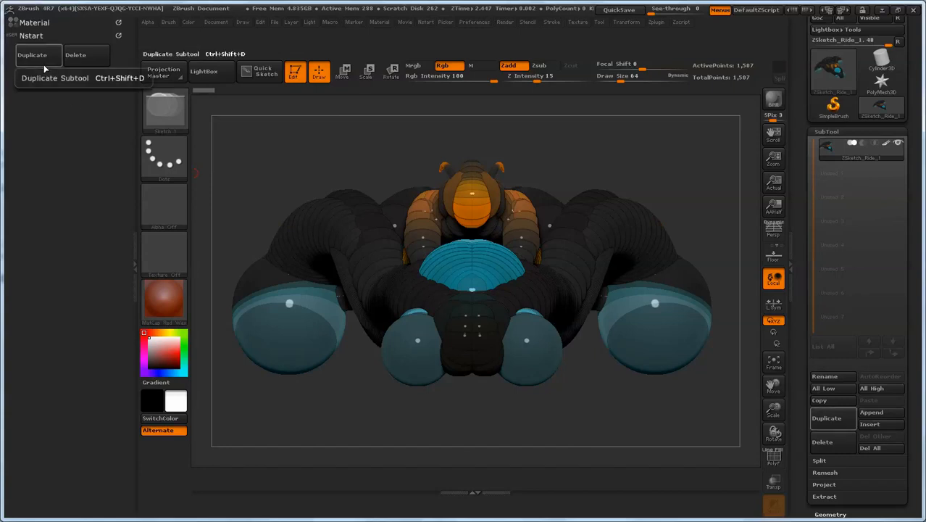
{"action": "key", "text": "ctrl"}
{"action": "left_click", "coordinate": [31, 41]}
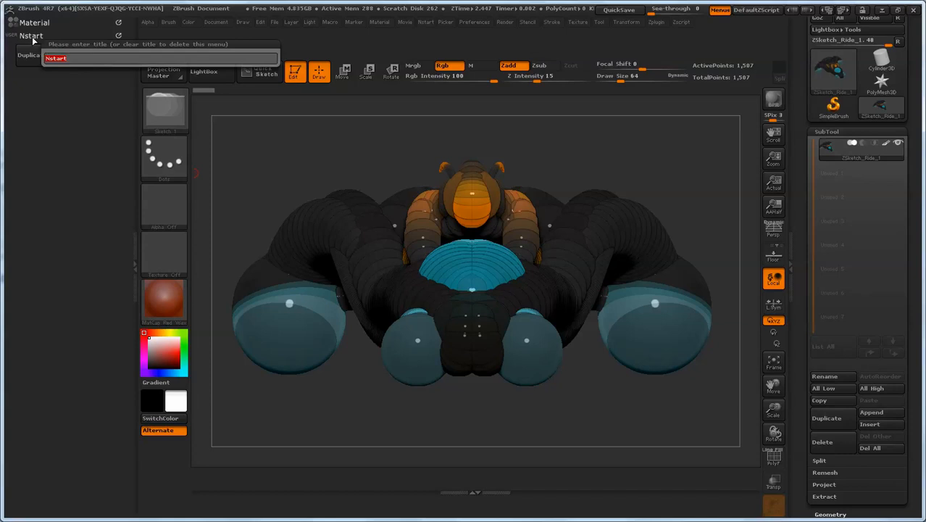
{"action": "key", "text": "Return"}
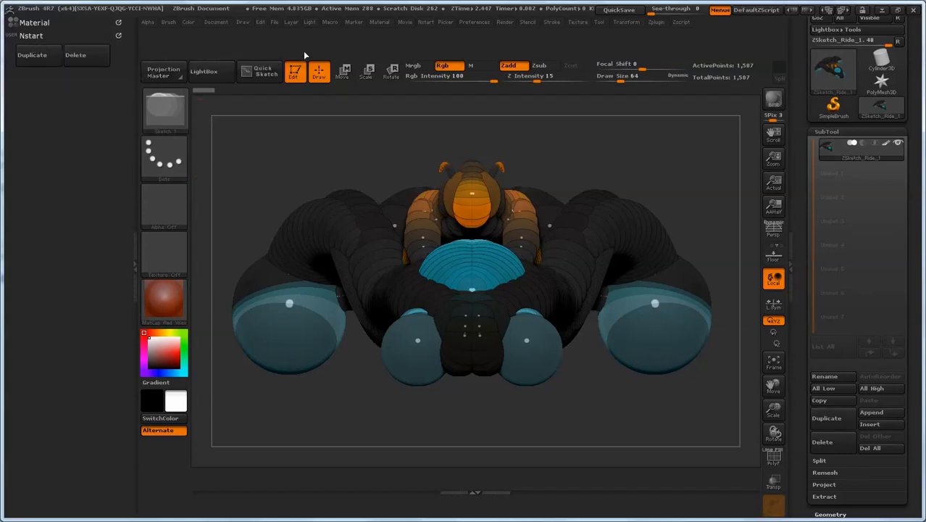
Turn off Enable Customize in the Config preferences to lock the customized interface
{"action": "left_click", "coordinate": [468, 23]}
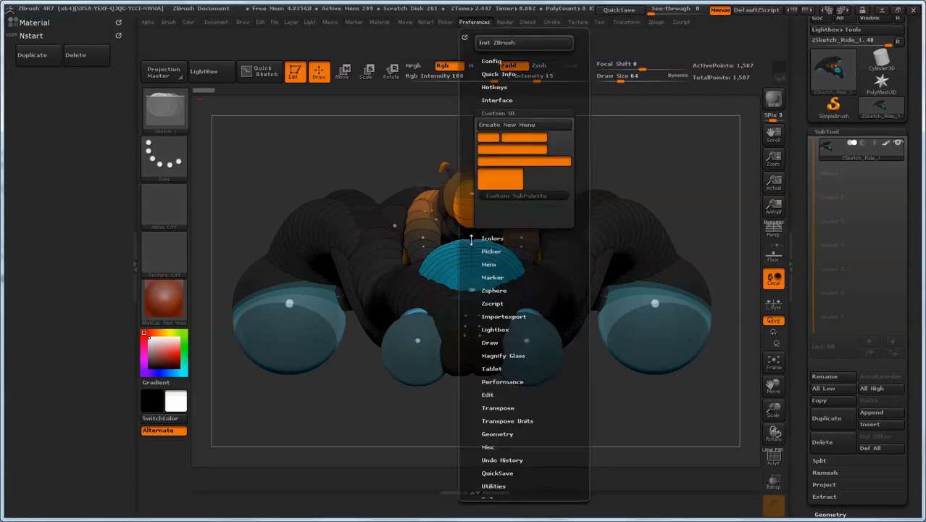
{"action": "left_click", "coordinate": [495, 67]}
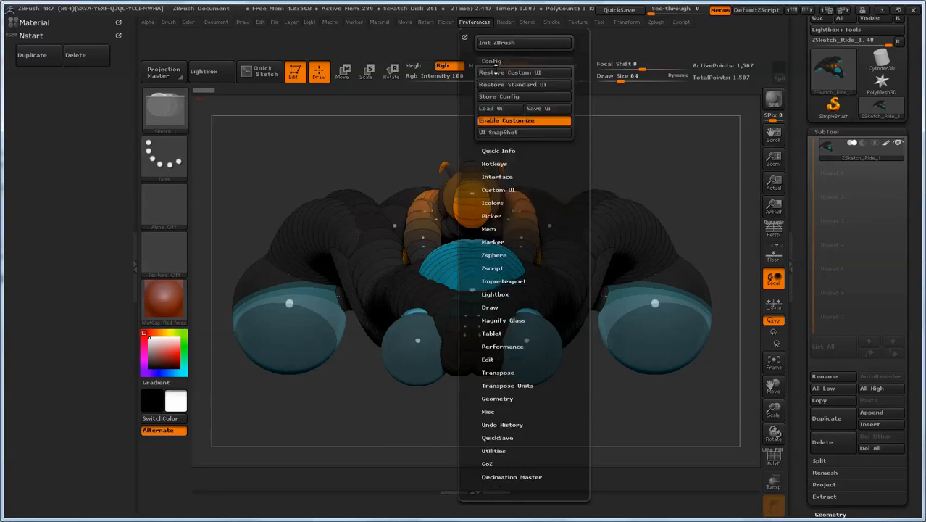
{"action": "left_click", "coordinate": [524, 121]}
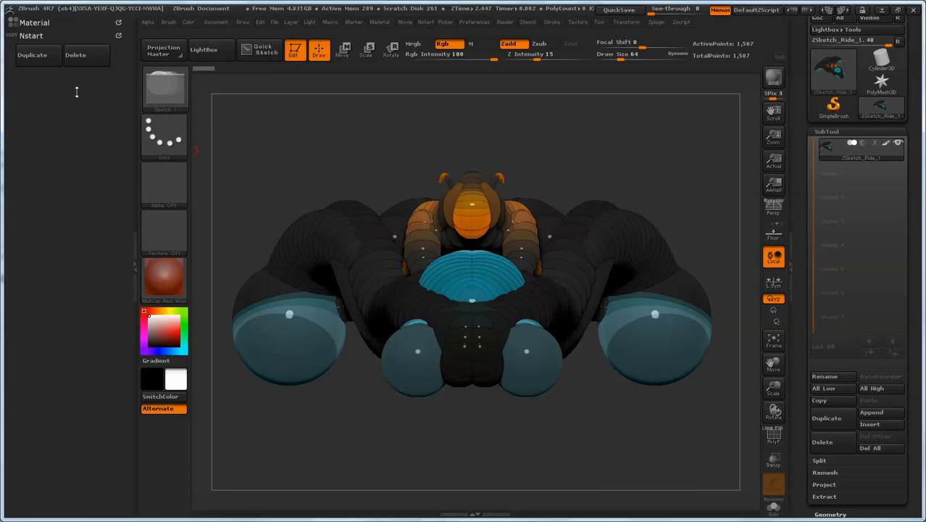
Assign N as the custom hotkey of the Nstart menu and try it over the canvas
{"action": "left_click", "coordinate": [34, 40]}
{"action": "left_click", "coordinate": [35, 42], "text": "ctrl+alt"}
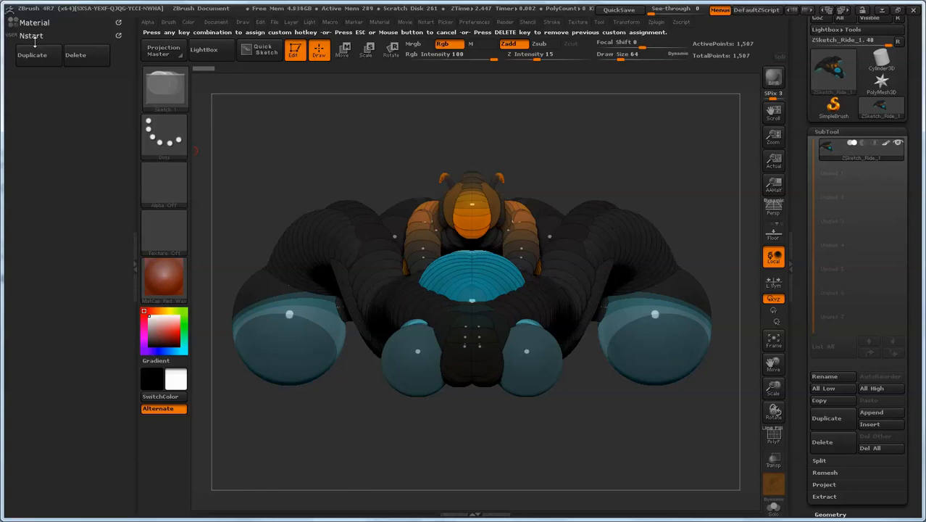
{"action": "key", "text": "n"}
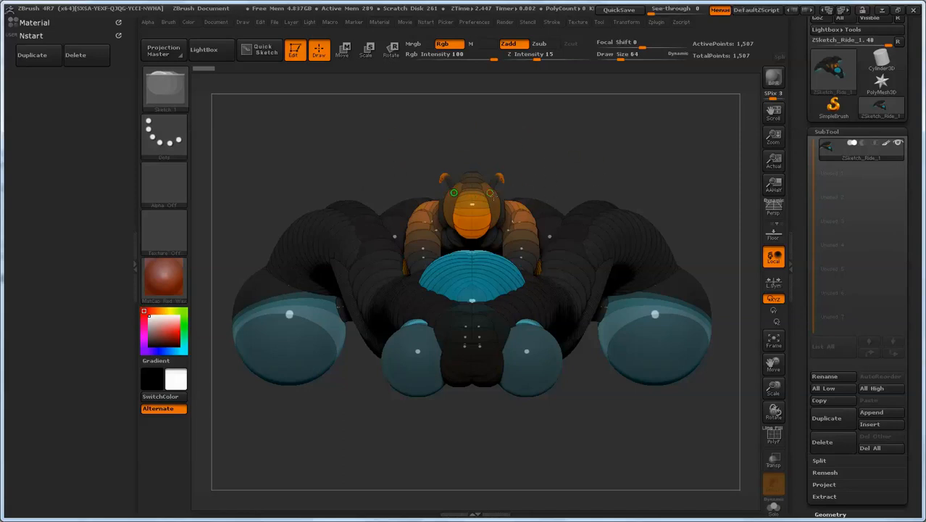
{"action": "key", "text": "n"}
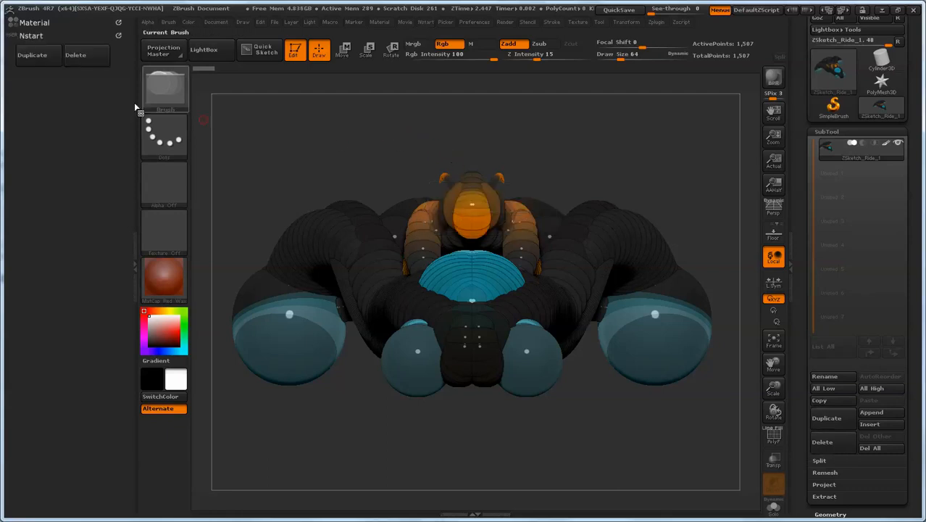
Remove the Nstart menu from the tray and call it up over the canvas with its N hotkey
{"action": "left_click", "coordinate": [122, 39]}
{"action": "left_click", "coordinate": [120, 38]}
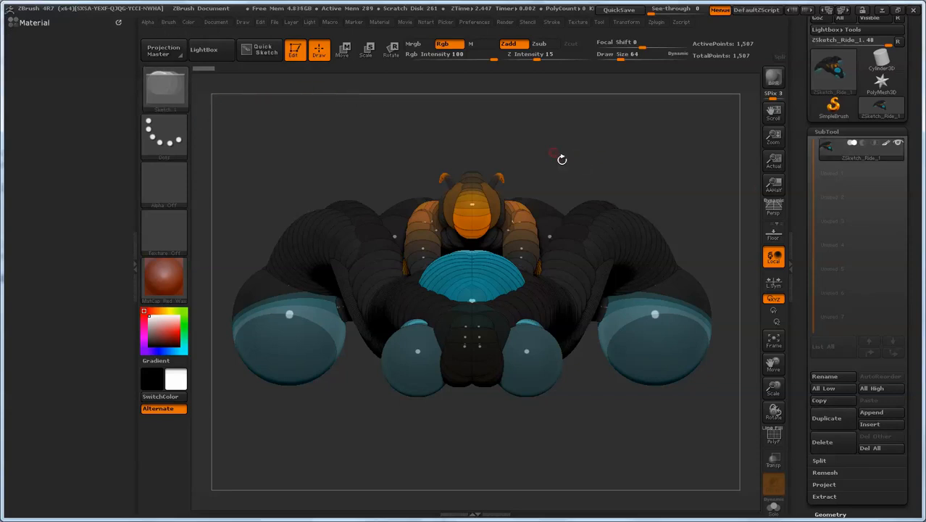
{"action": "left_click", "coordinate": [426, 21]}
{"action": "key", "text": "n"}
{"action": "key", "text": "n"}
{"action": "key", "text": "n"}
Collapse the tray holding the Material palette
{"action": "left_click_drag", "start_coordinate": [799, 58], "coordinate": [799, 143]}
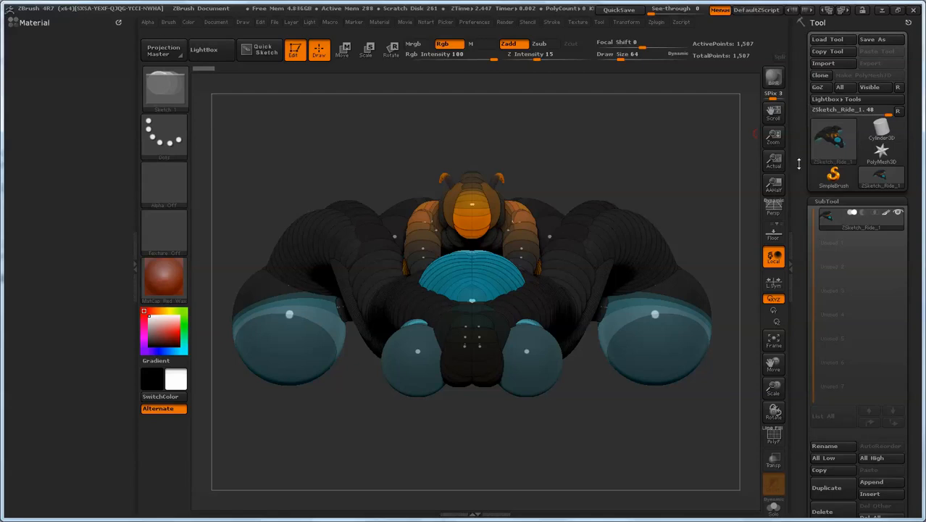
{"action": "left_click", "coordinate": [137, 263]}
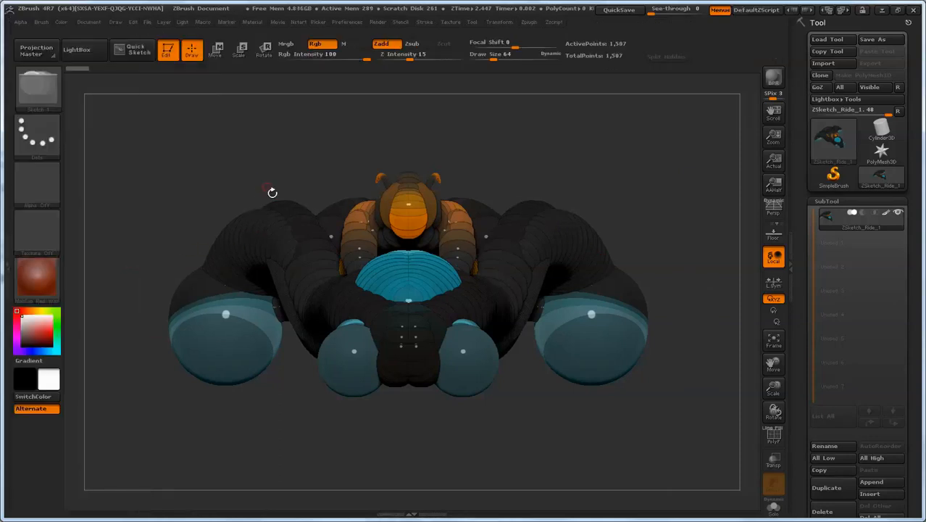
Check the brushes available for the ZSketch model and switch the active tool to the Cube3D mesh
{"action": "left_click", "coordinate": [38, 87]}
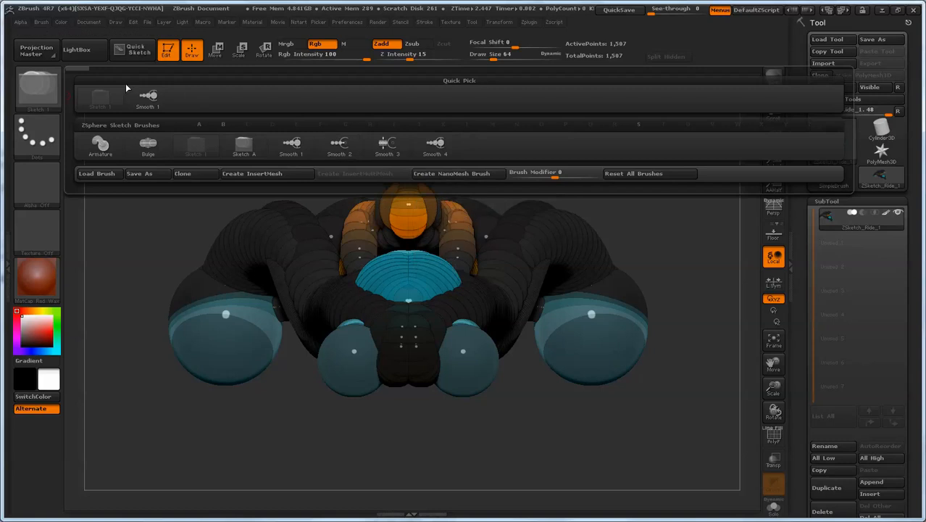
{"action": "left_click", "coordinate": [35, 75]}
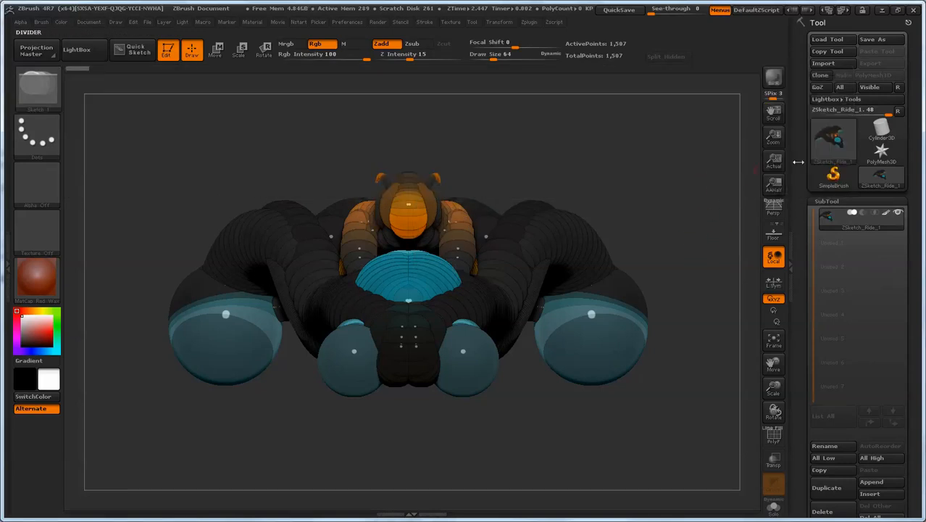
{"action": "left_click", "coordinate": [833, 138]}
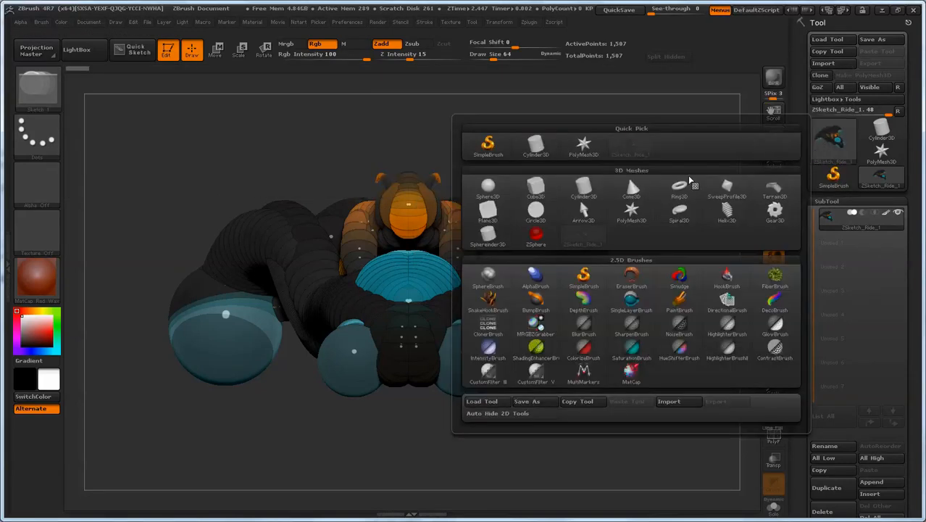
{"action": "left_click", "coordinate": [538, 187]}
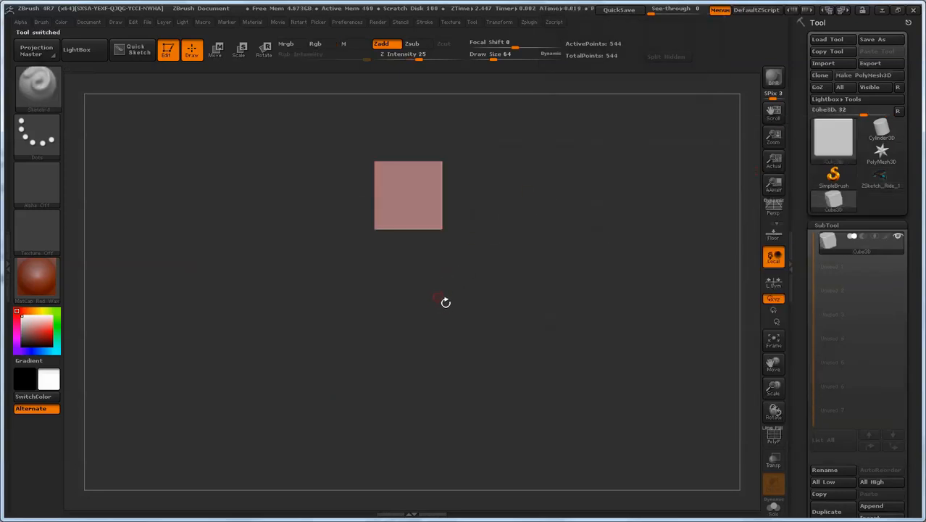
{"action": "mouse_move", "coordinate": [471, 306]}
{"action": "left_mouse_down"}
{"action": "mouse_move", "coordinate": [481, 326]}
{"action": "mouse_move", "coordinate": [464, 291]}
{"action": "mouse_move", "coordinate": [451, 337]}
{"action": "mouse_move", "coordinate": [500, 343]}
{"action": "left_mouse_up"}
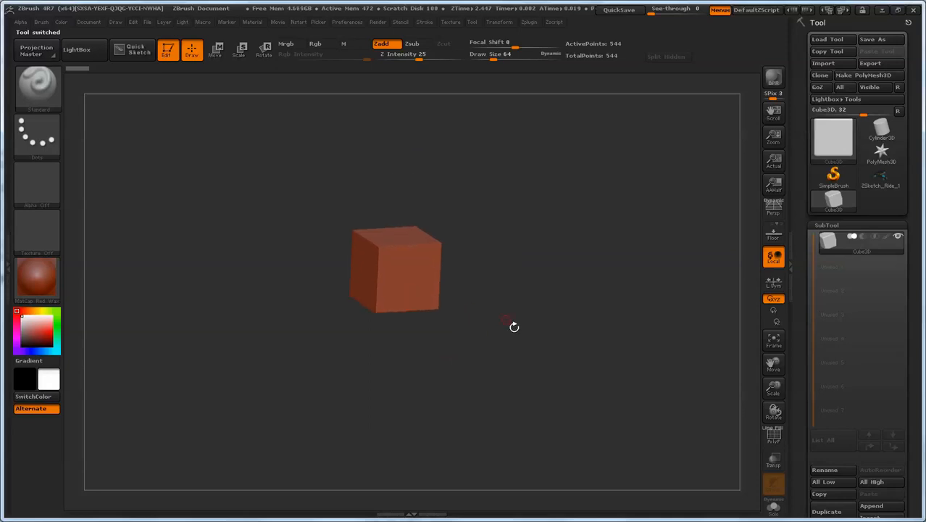
Browse the 3D sculpting brushes filtered by Z and by S, examining the second shortcut letter of brushes such as Standard and sPolish
{"action": "left_click", "coordinate": [43, 87]}
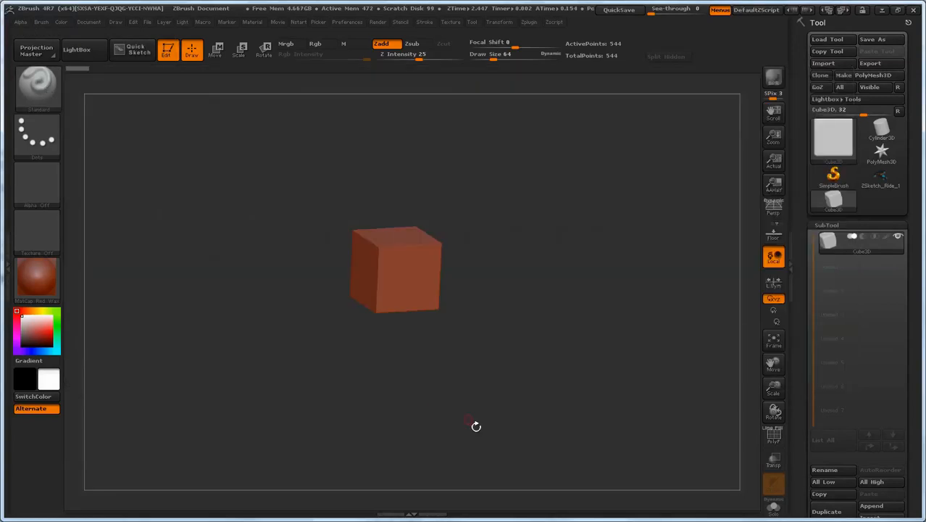
{"action": "key", "text": "b"}
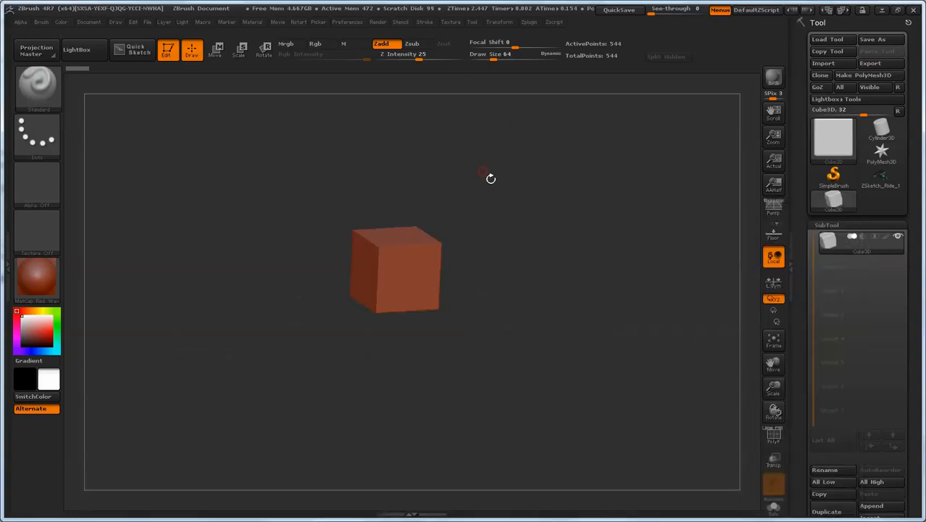
{"action": "key", "text": "b"}
{"action": "left_click", "coordinate": [44, 87]}
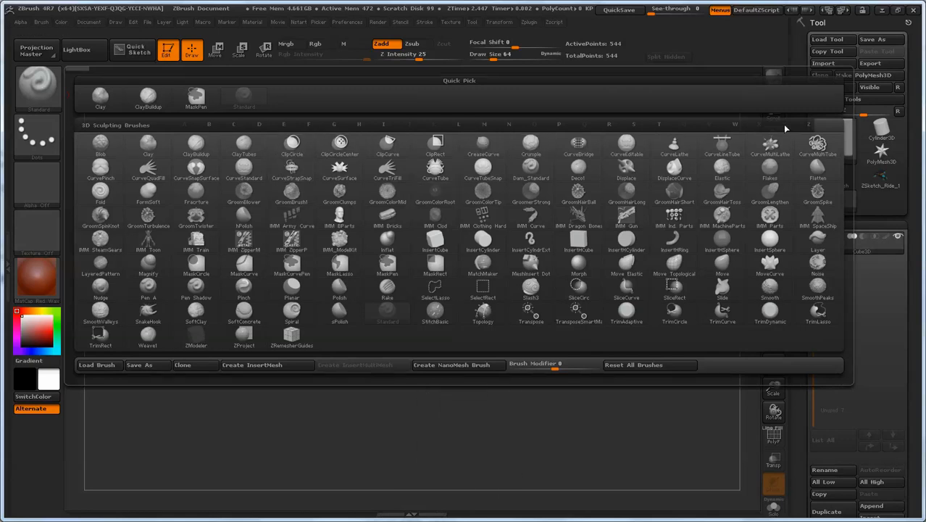
{"action": "left_click", "coordinate": [811, 126]}
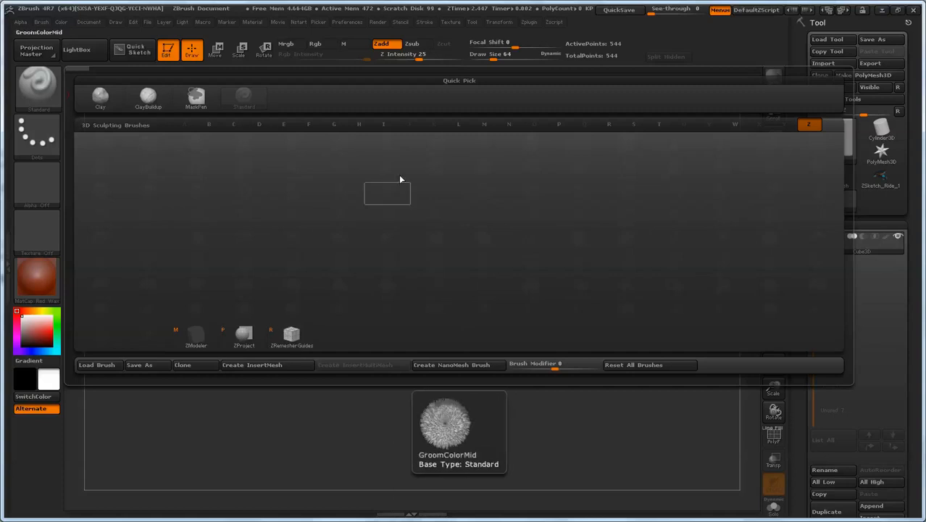
{"action": "left_click", "coordinate": [636, 125]}
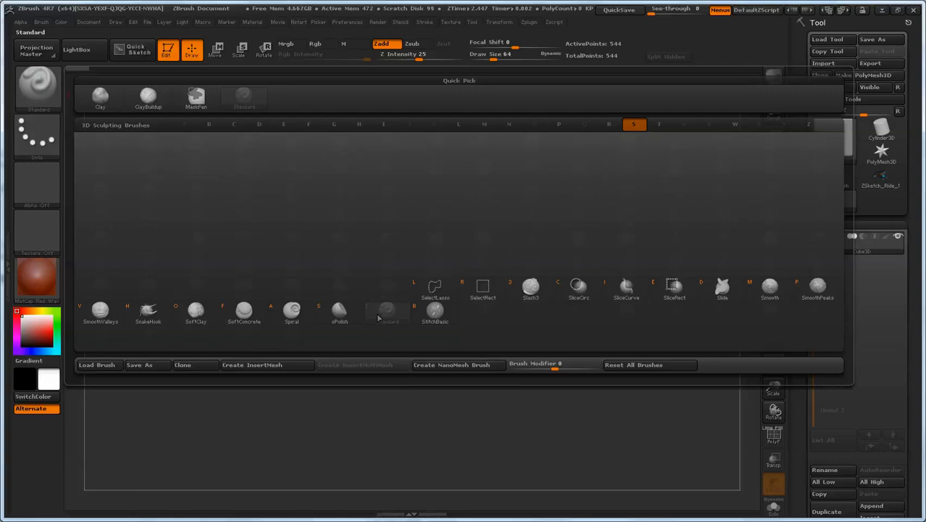
{"action": "mouse_move", "coordinate": [375, 311]}
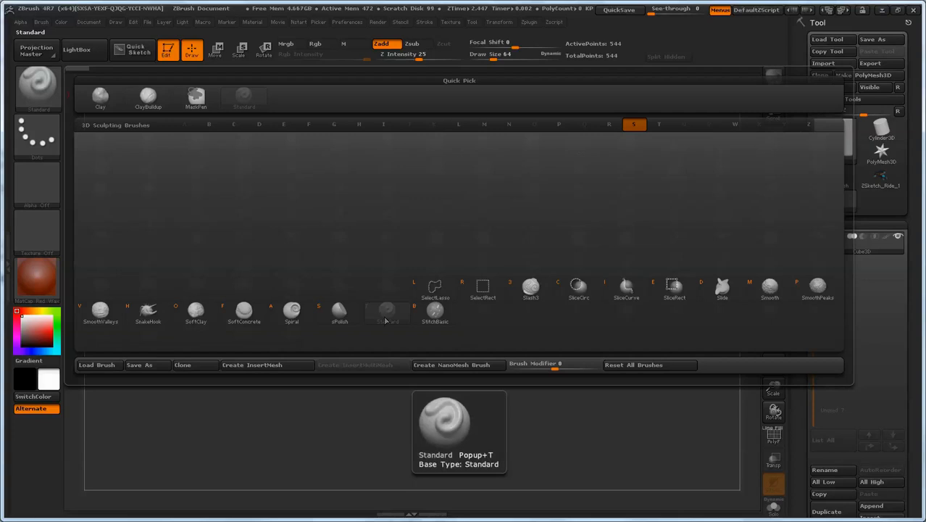
{"action": "mouse_move", "coordinate": [345, 313]}
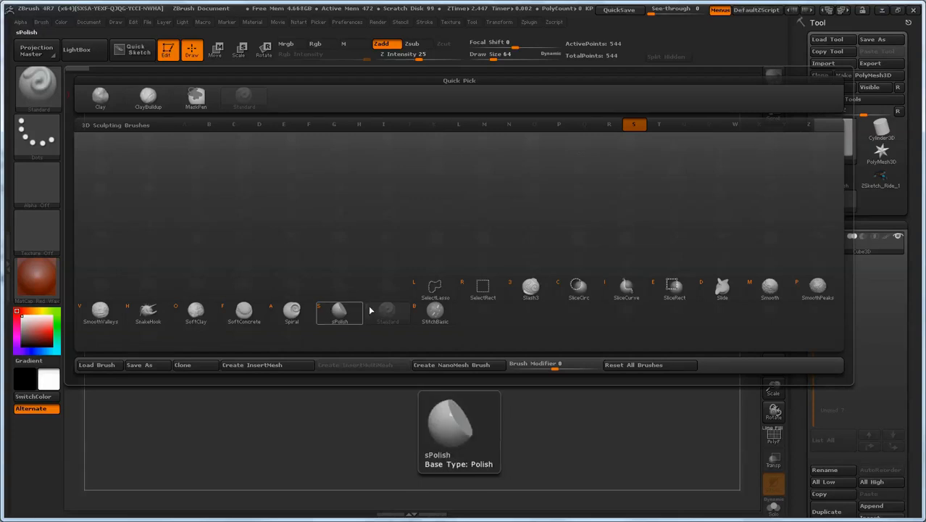
{"action": "mouse_move", "coordinate": [410, 309]}
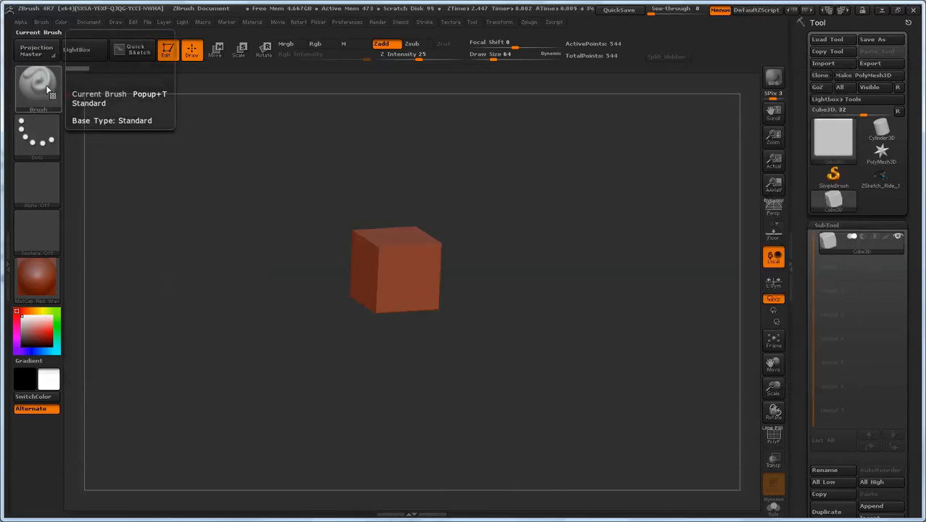
Choose the hPolish brush and convert the cube into a PolyMesh3D
{"action": "left_click", "coordinate": [40, 82]}
{"action": "left_click", "coordinate": [239, 194]}
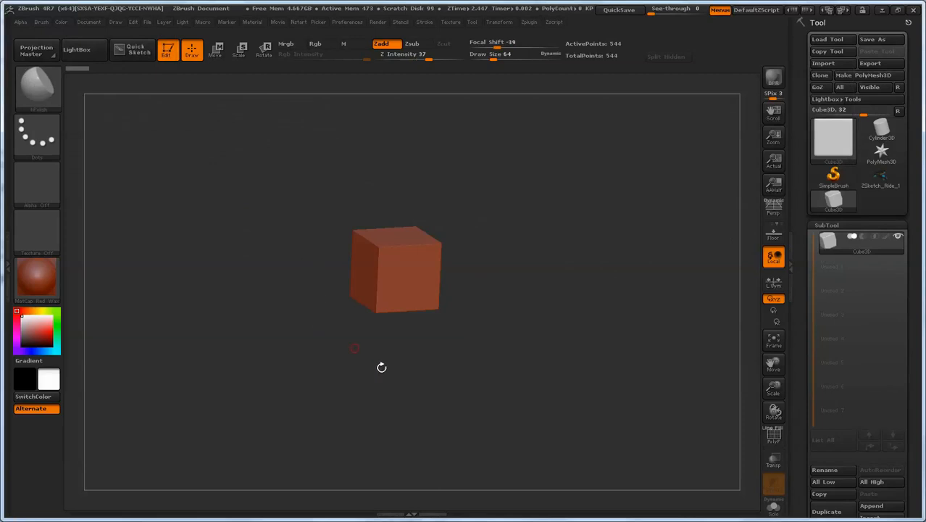
{"action": "left_click", "coordinate": [882, 77]}
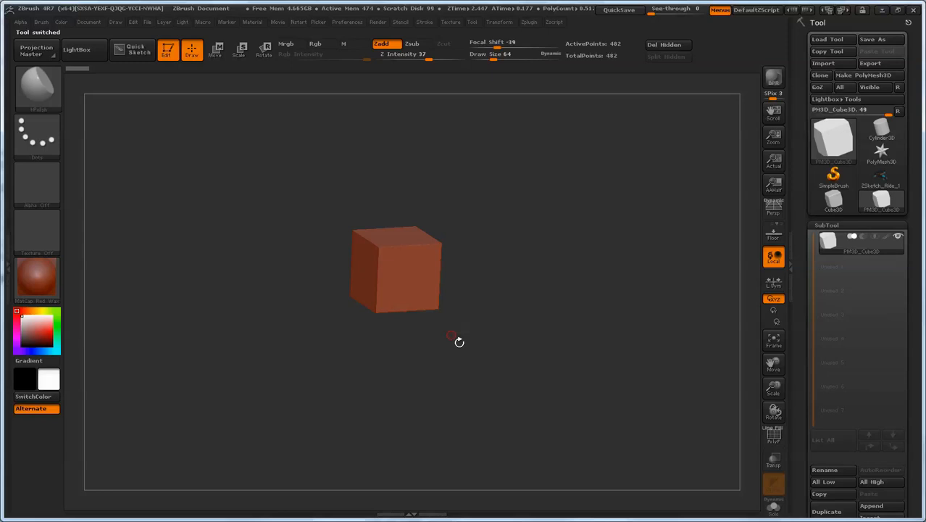
Filter the sculpting brushes by the letter S and make Standard the active brush through its shortcut letter T
{"action": "left_click", "coordinate": [36, 85]}
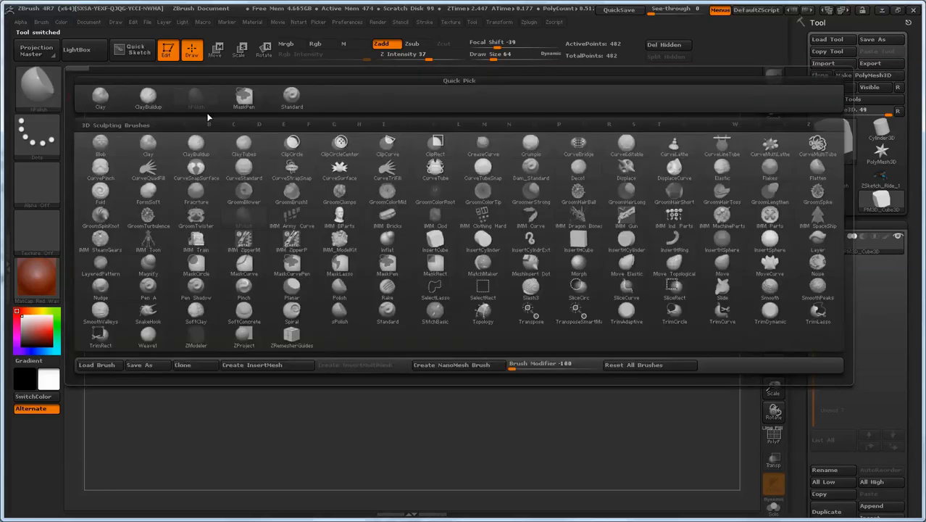
{"action": "left_click", "coordinate": [634, 124]}
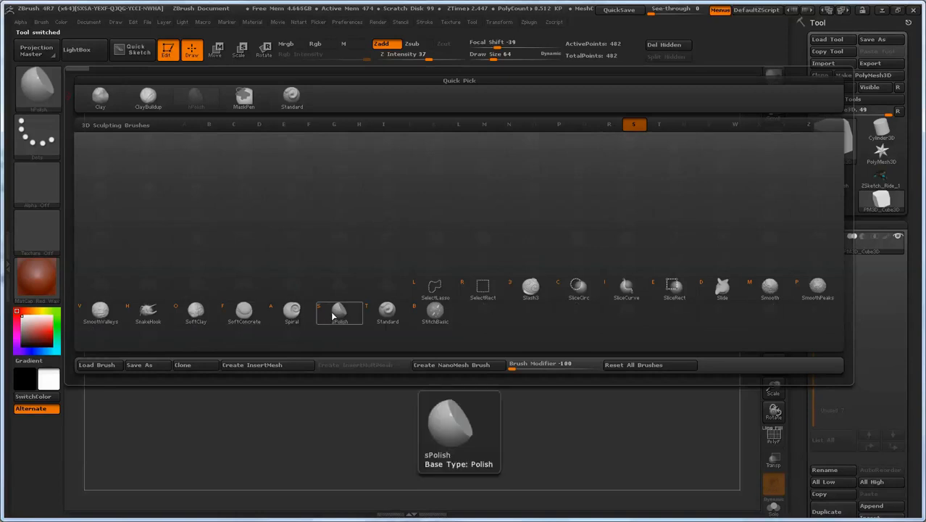
{"action": "left_click", "coordinate": [387, 311]}
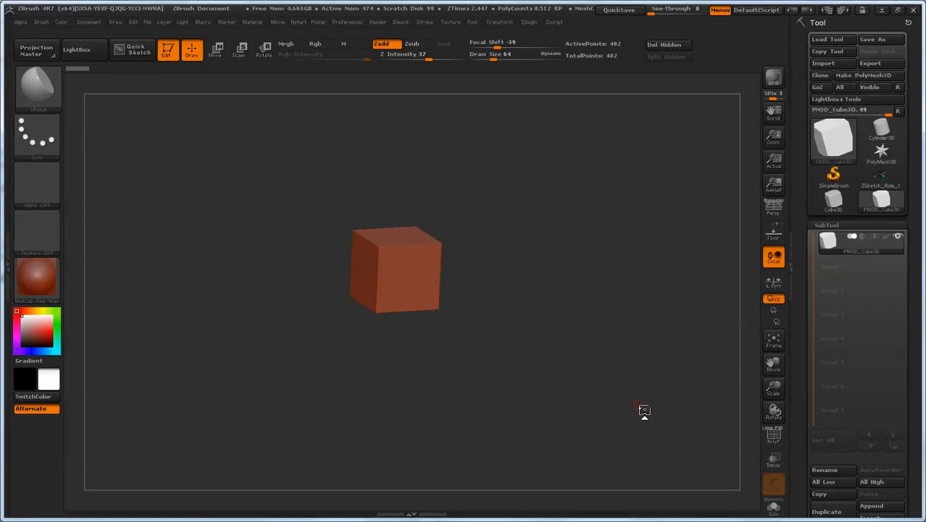
{"action": "key", "text": "b"}
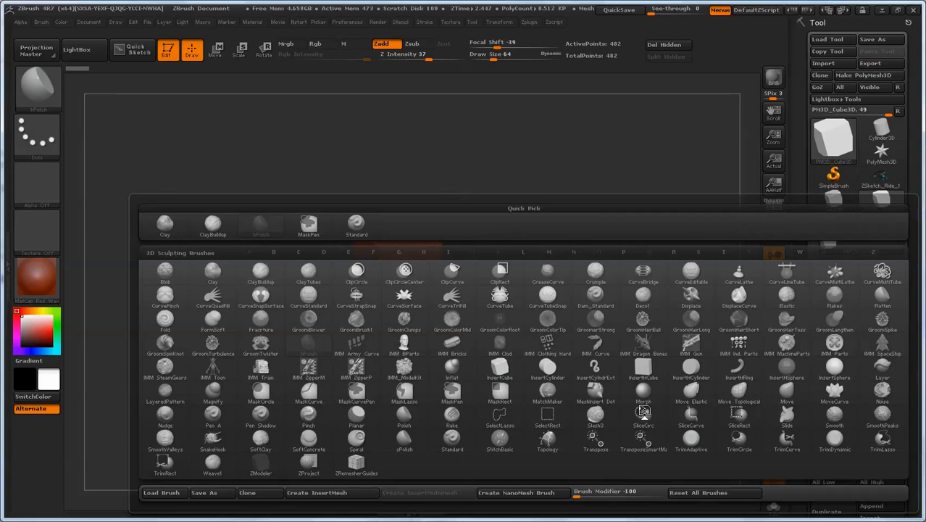
{"action": "key", "text": "s"}
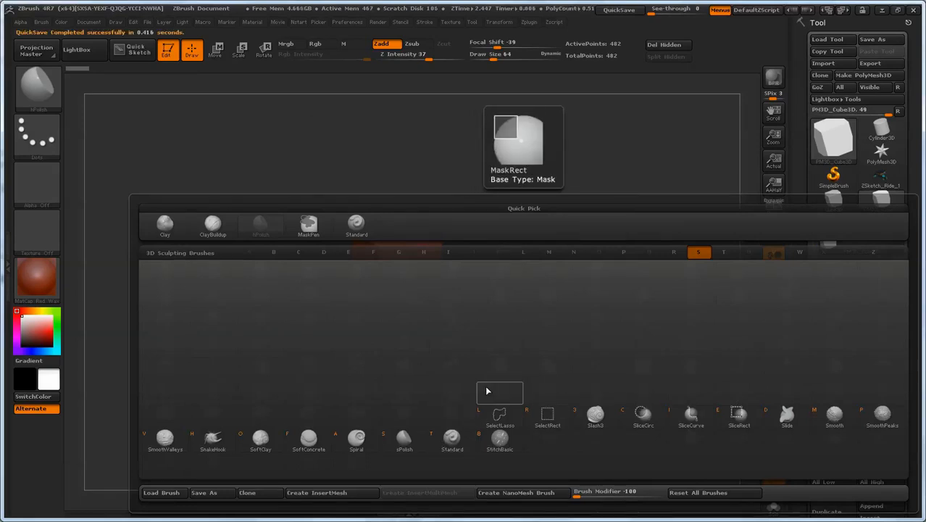
{"action": "key", "text": "t"}
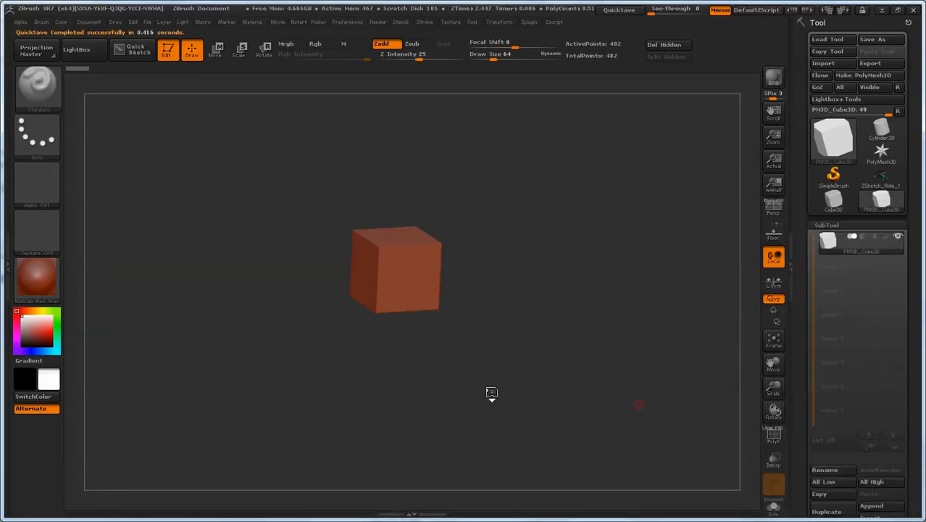
Filter the sculpting brushes by the letter C and make Clay the active brush through its shortcut letter L
{"action": "left_click", "coordinate": [38, 85]}
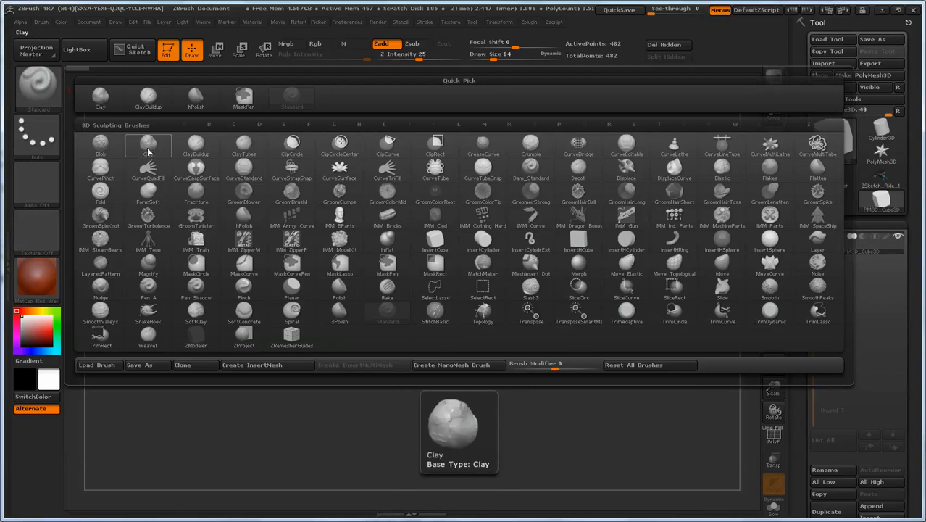
{"action": "key", "text": "c"}
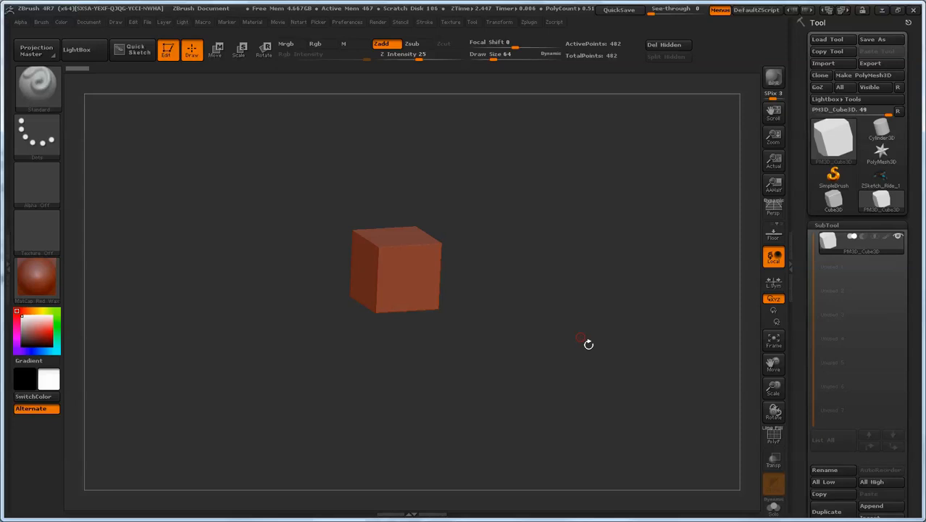
{"action": "key", "text": "b"}
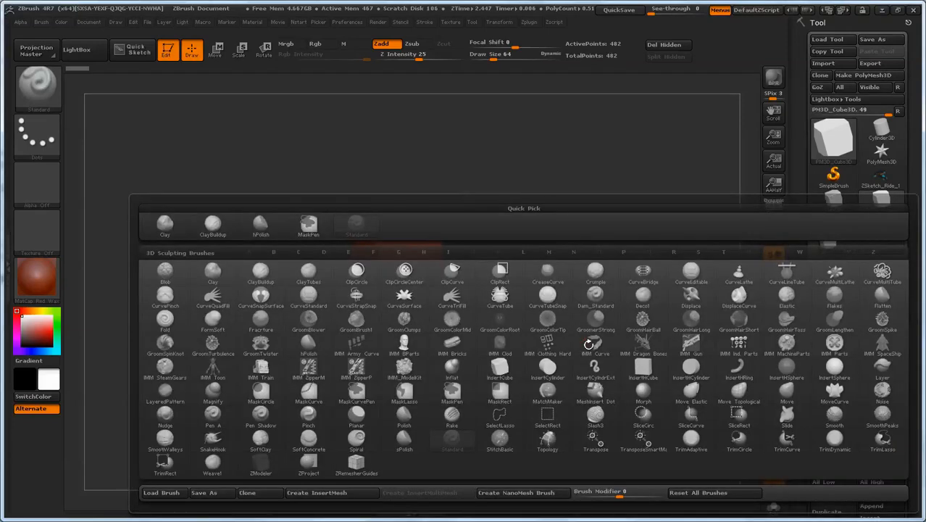
{"action": "key", "text": "c"}
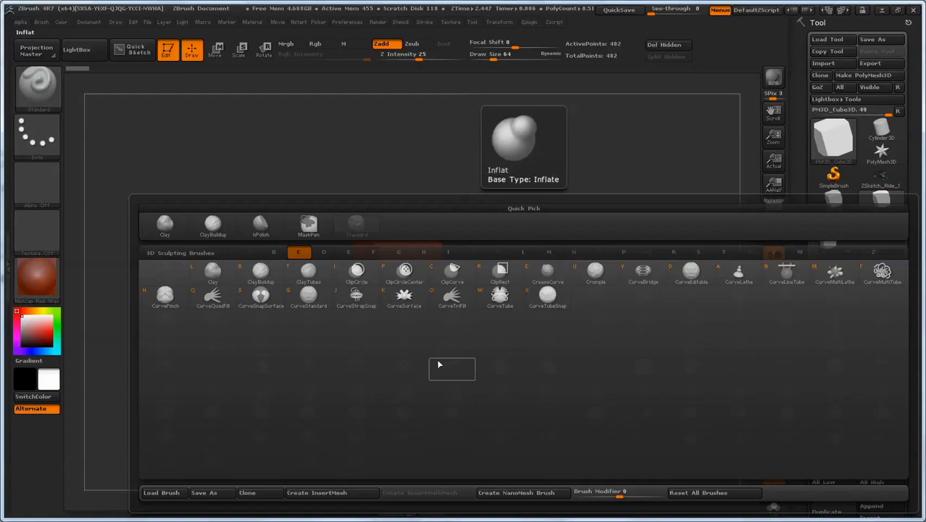
{"action": "key", "text": "l"}
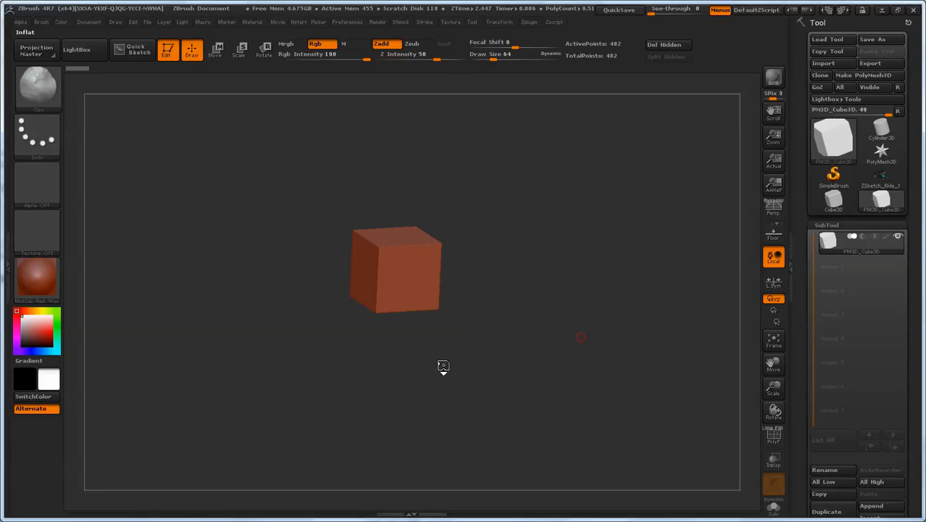
{"action": "left_click", "coordinate": [50, 96]}
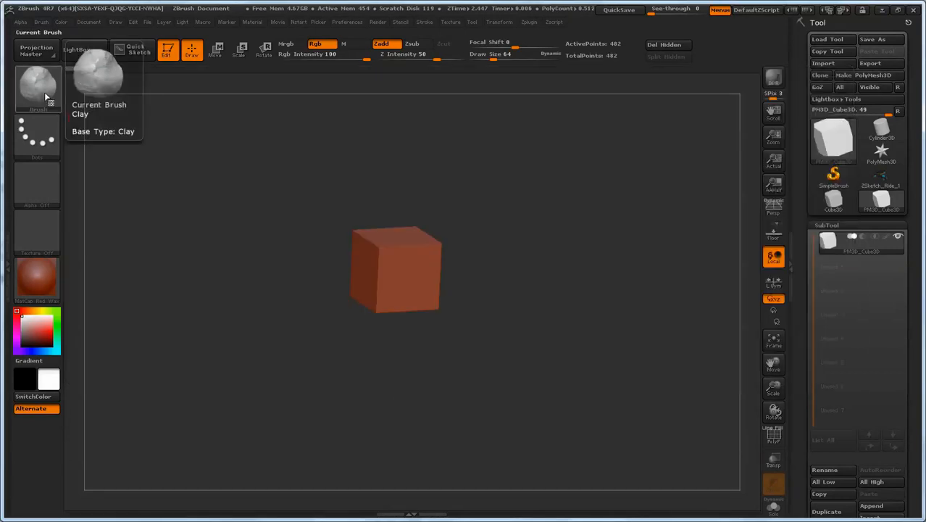
{"action": "left_click", "coordinate": [45, 89]}
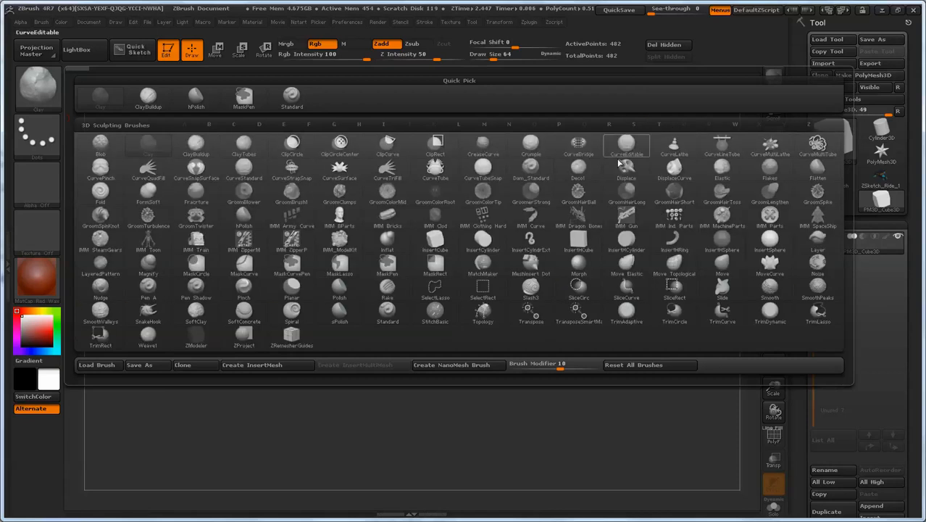
{"action": "left_click", "coordinate": [634, 125]}
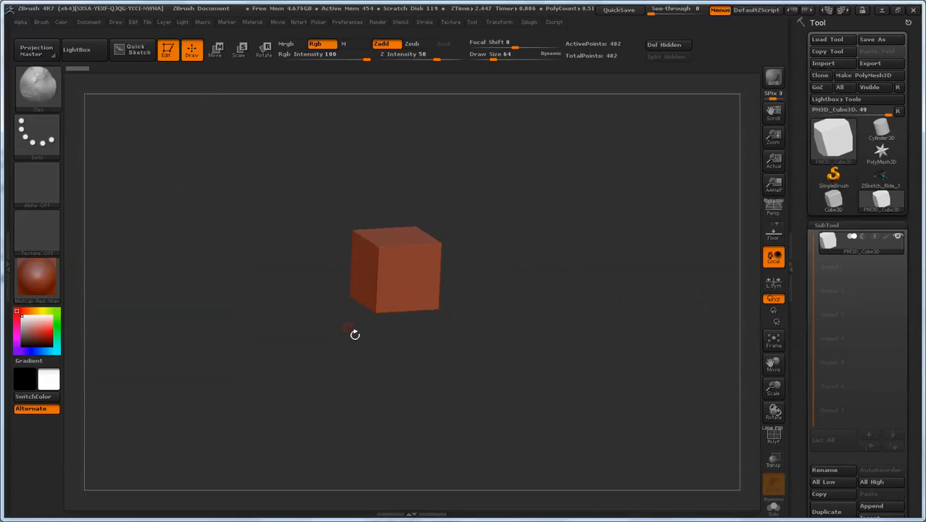
Filter the sculpting brushes by the letter S and assign X as the Standard brush's second shortcut letter
{"action": "key", "text": "b"}
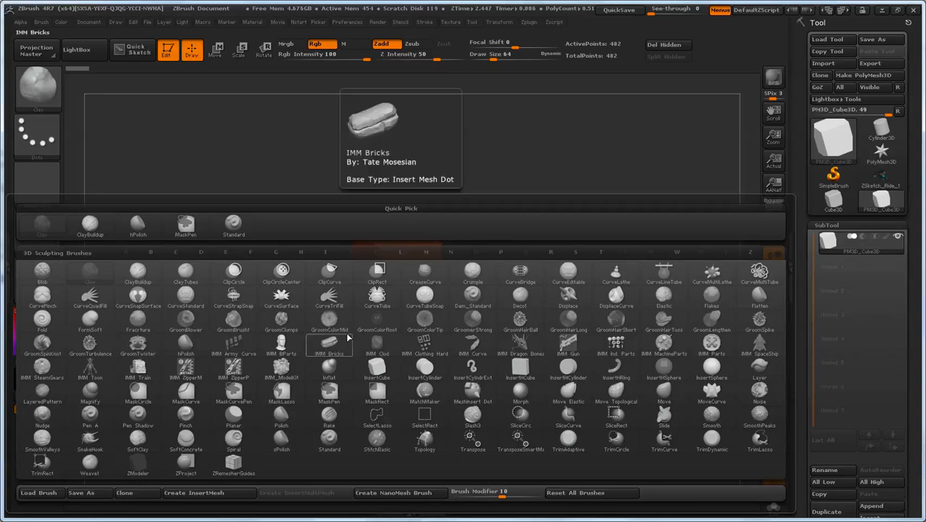
{"action": "mouse_move", "coordinate": [348, 341]}
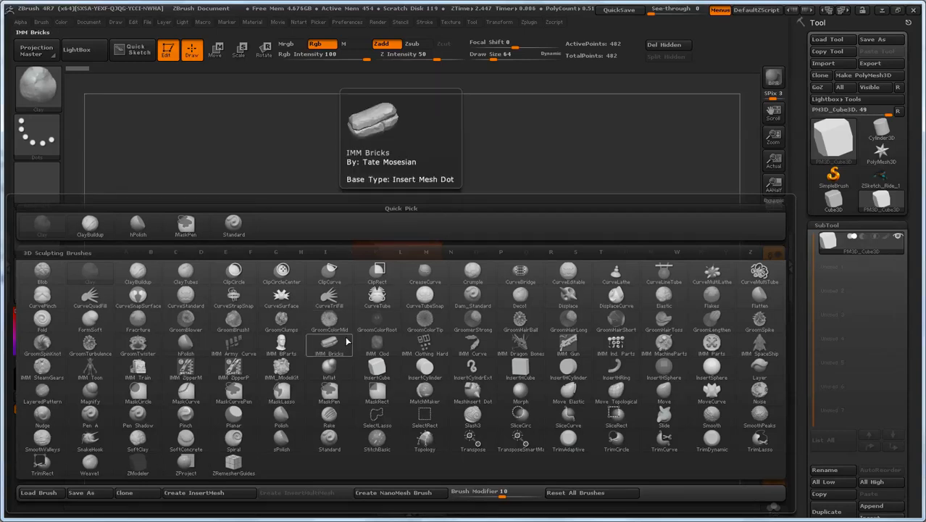
{"action": "key", "text": "s"}
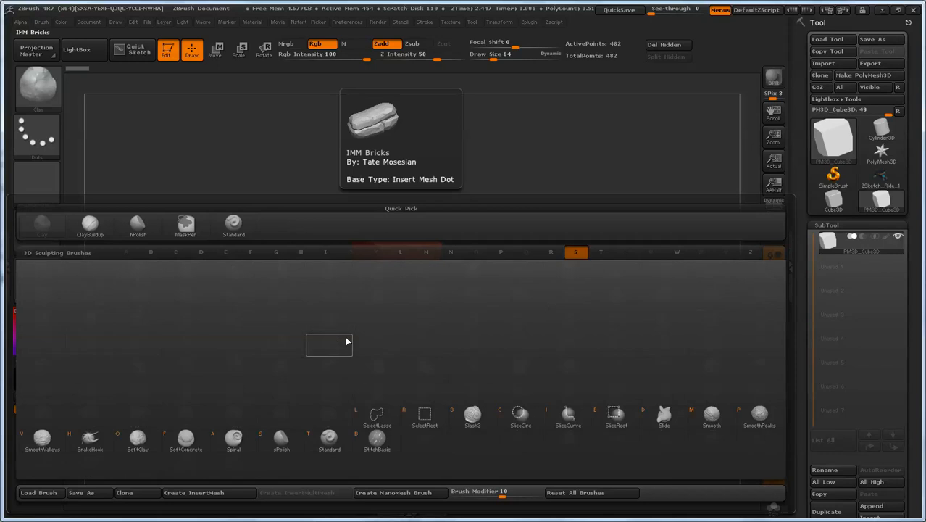
{"action": "mouse_move", "coordinate": [331, 440]}
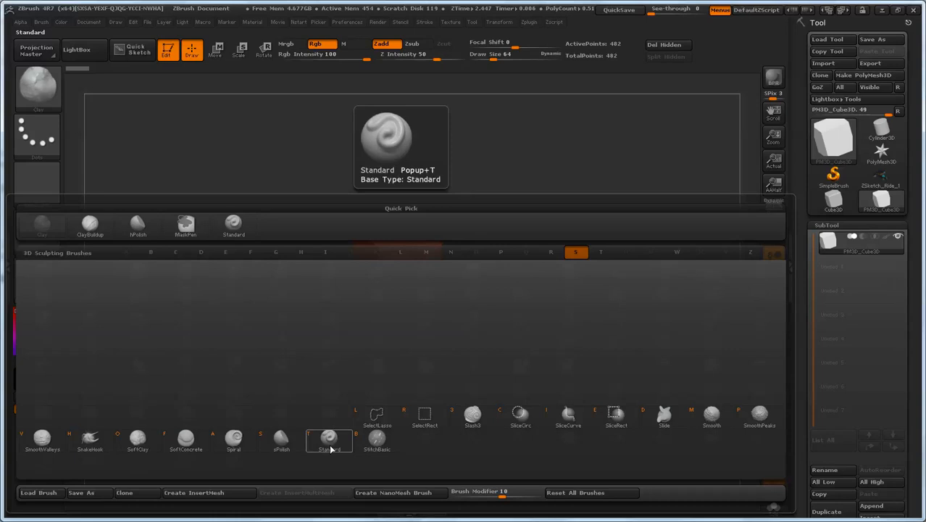
{"action": "key", "text": "ctrl"}
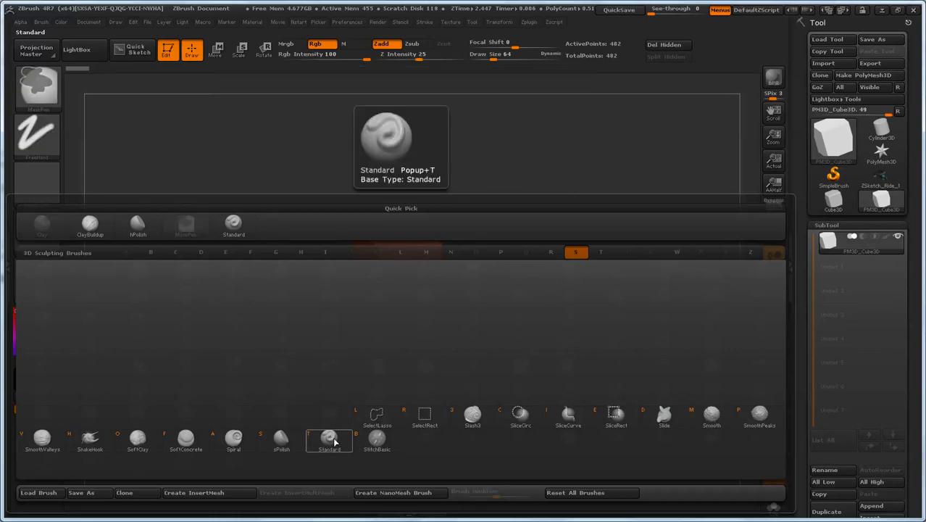
{"action": "left_click", "coordinate": [335, 442], "text": "ctrl+alt"}
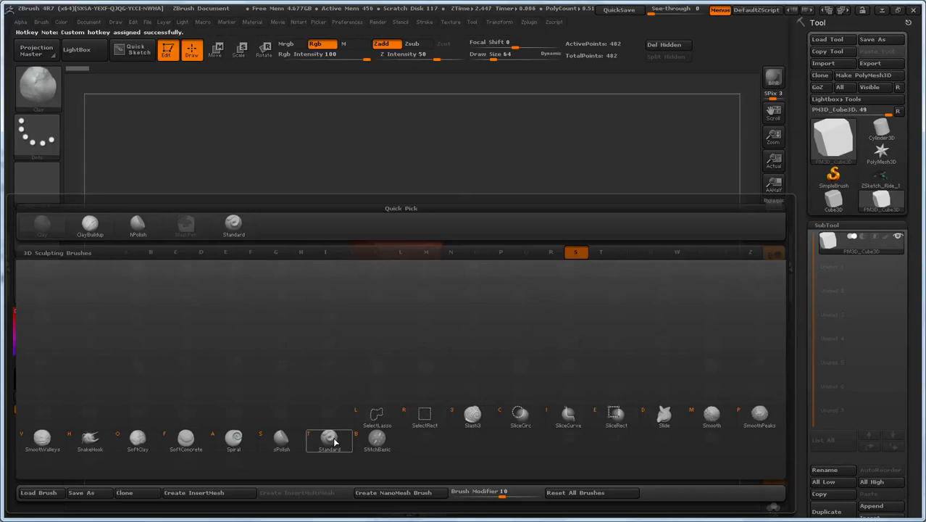
{"action": "key", "text": "x"}
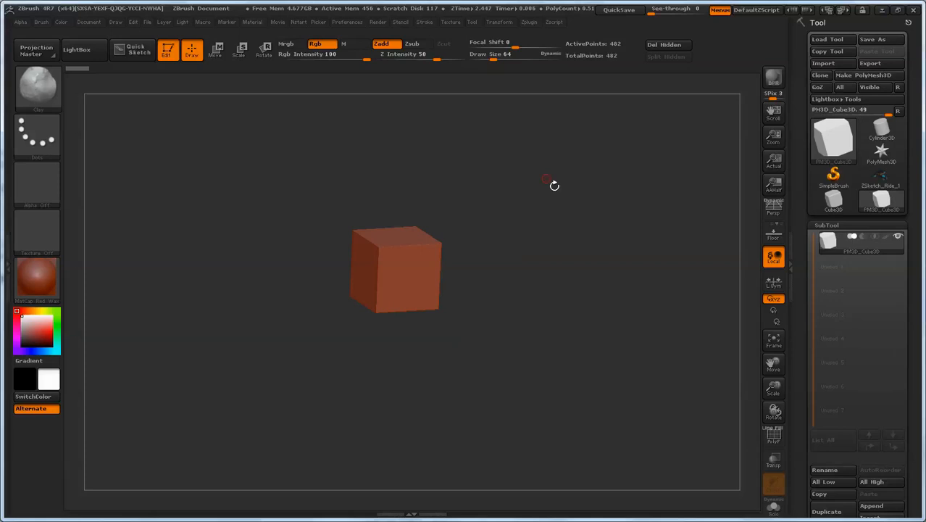
Make Standard the active brush through its shortcut letters S and X
{"action": "key", "text": "b"}
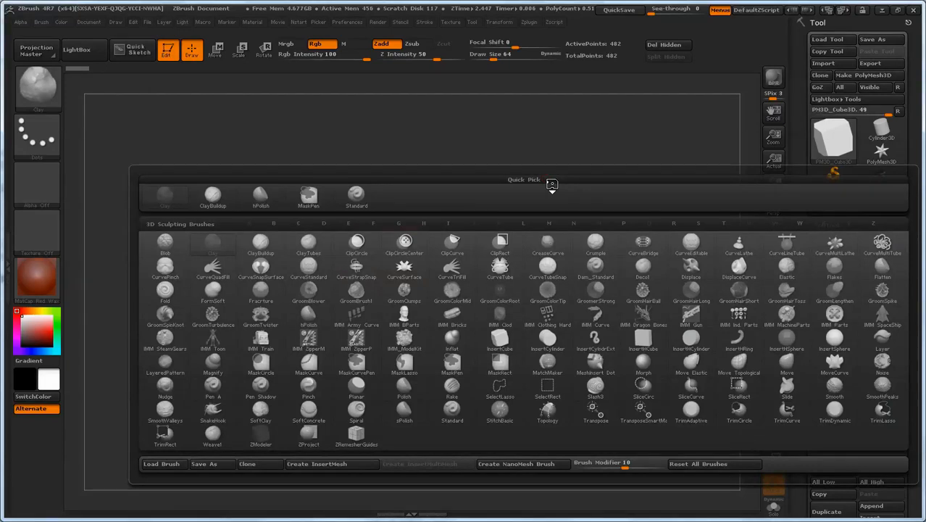
{"action": "key", "text": "s"}
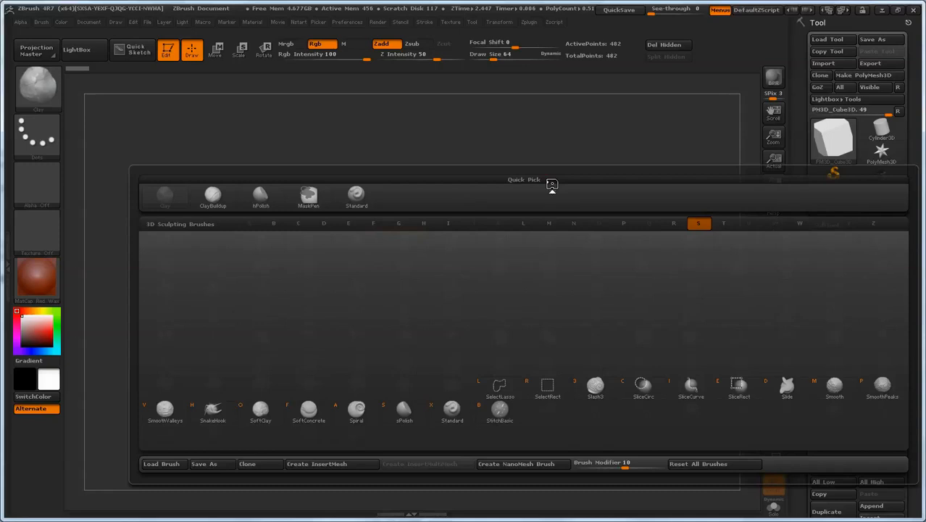
{"action": "key", "text": "x"}
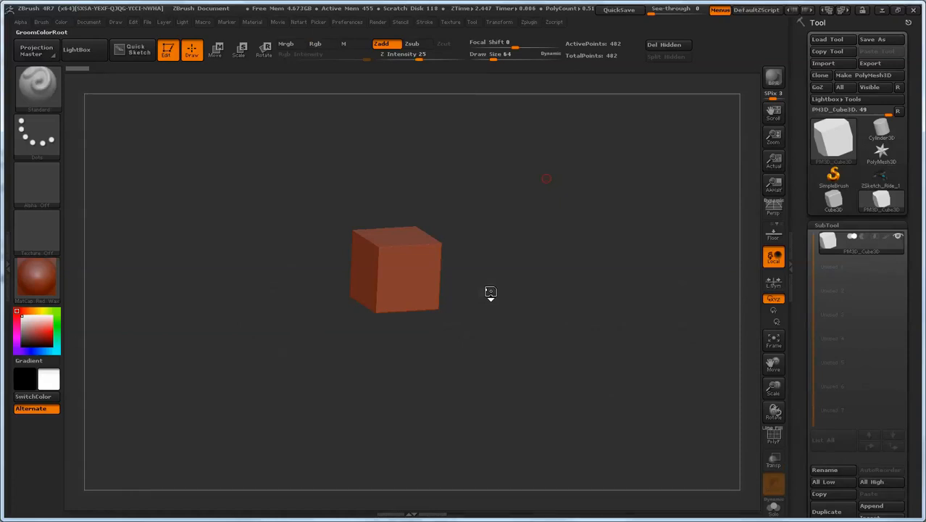
Choose the CurveStandard brush and switch back to Standard through its shortcut letters
{"action": "key", "text": "b"}
{"action": "key", "text": "Escape"}
{"action": "left_click", "coordinate": [55, 96]}
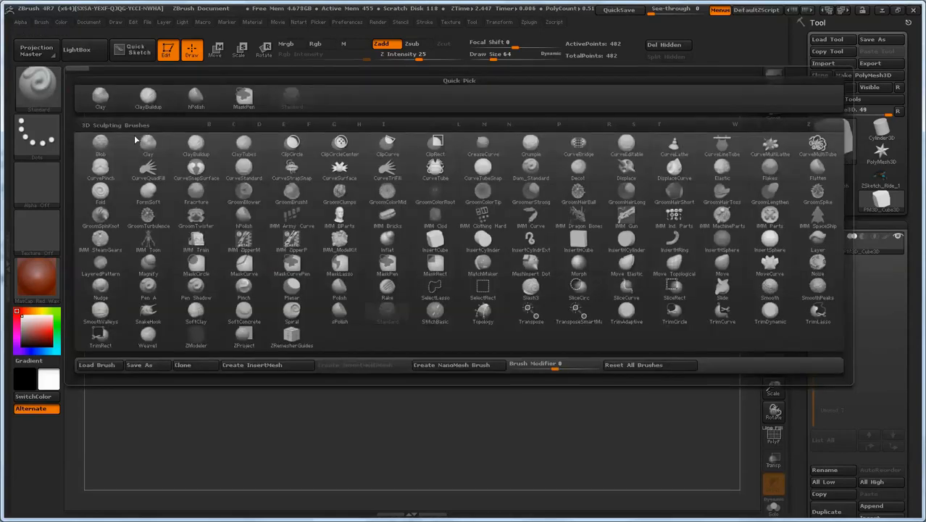
{"action": "left_click", "coordinate": [239, 174]}
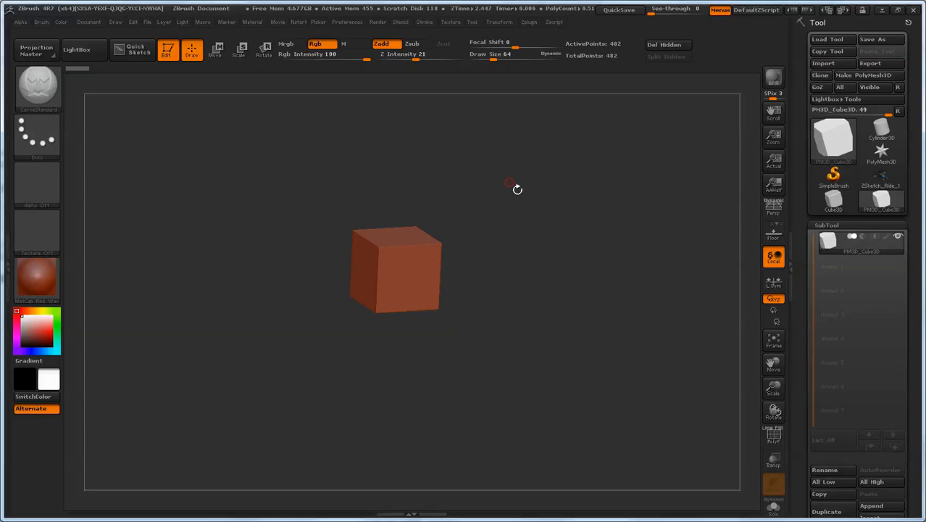
{"action": "key", "text": "b"}
{"action": "key", "text": "s"}
{"action": "key", "text": "t"}
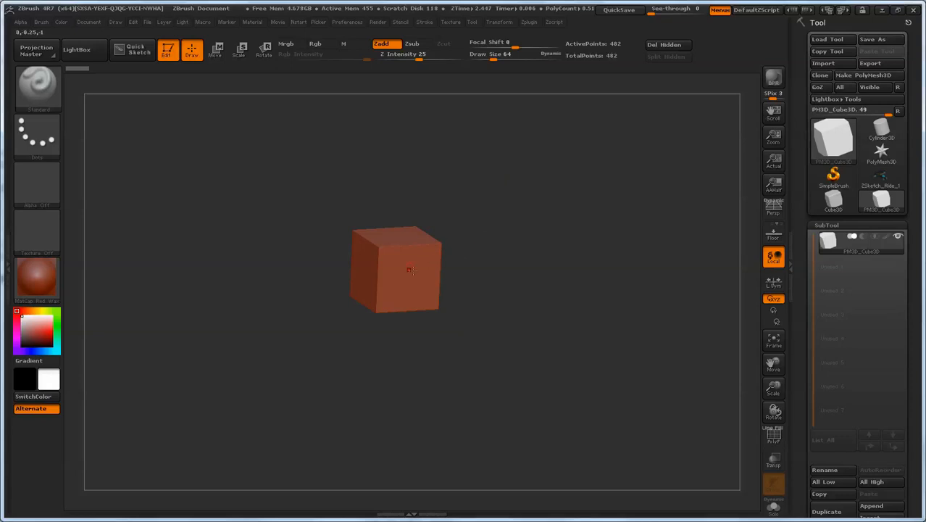
Filter the sculpting brushes by the letter S and assign a different second shortcut key to the Standard brush
{"action": "left_click", "coordinate": [38, 86]}
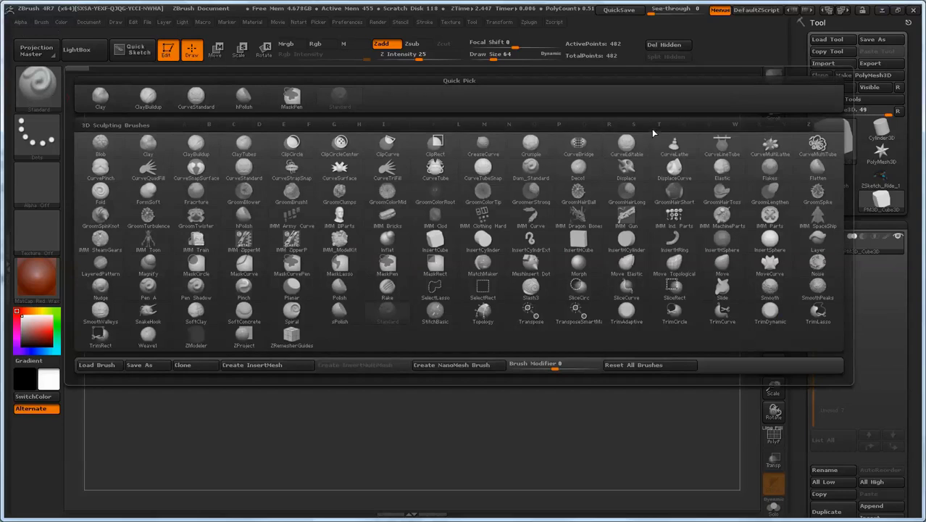
{"action": "left_click", "coordinate": [634, 125]}
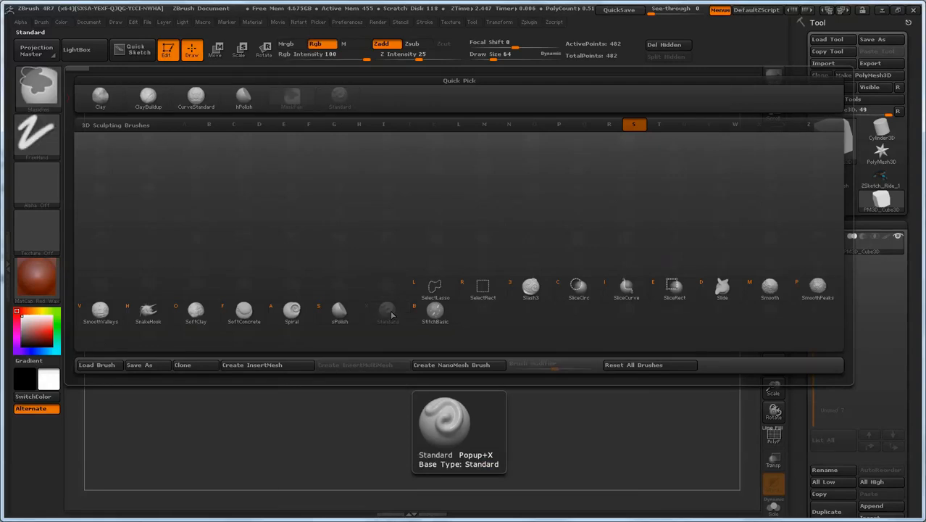
{"action": "left_click", "coordinate": [388, 314], "text": "ctrl+alt"}
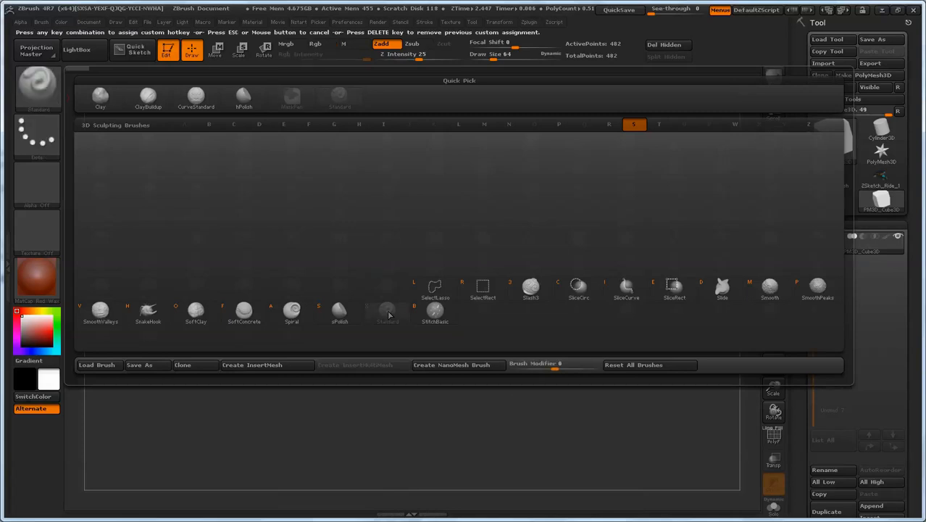
{"action": "key", "text": "1"}
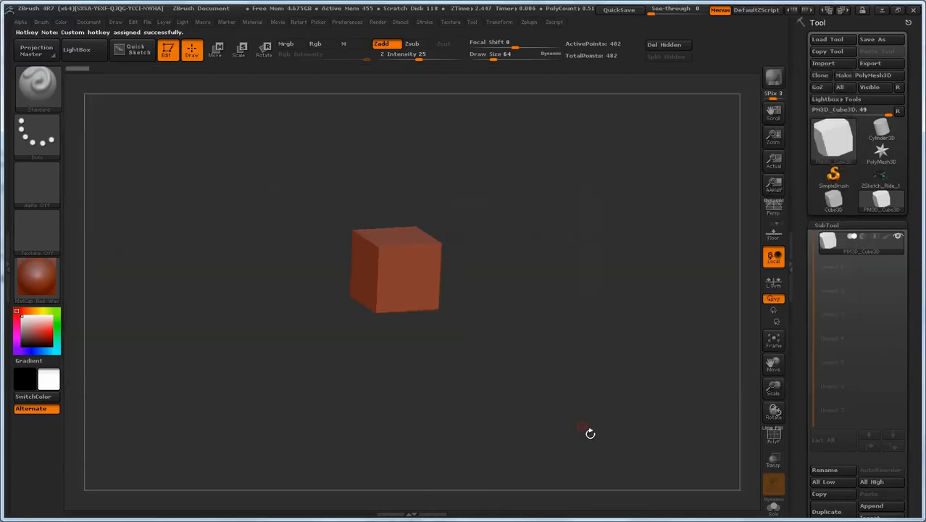
Choose the CurveSnapSurface brush and return to Standard through its reassigned shortcut
{"action": "left_click", "coordinate": [46, 89]}
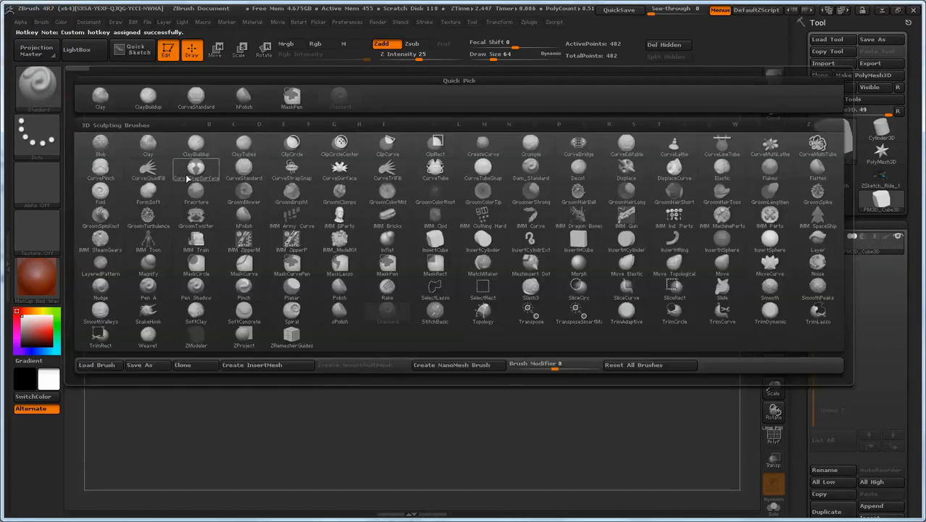
{"action": "left_click", "coordinate": [188, 177]}
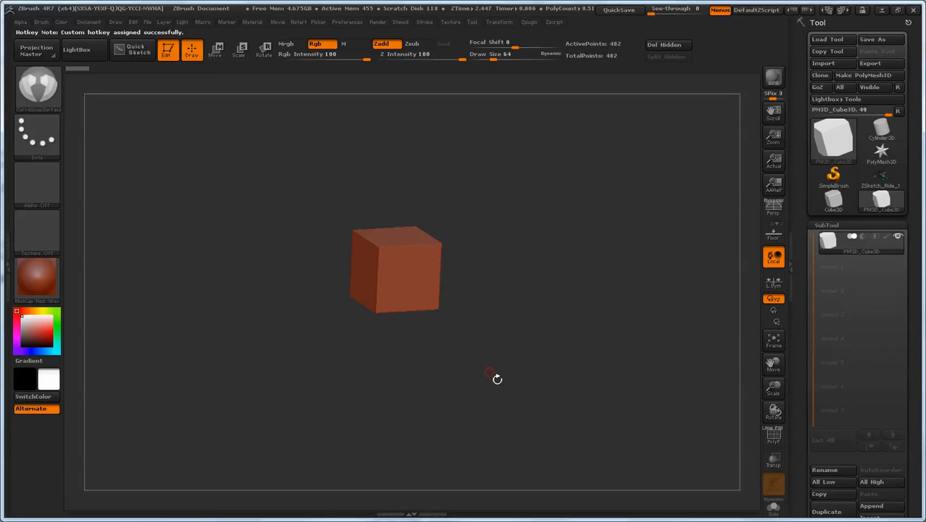
{"action": "key", "text": "b"}
{"action": "key", "text": "s"}
{"action": "key", "text": "t"}
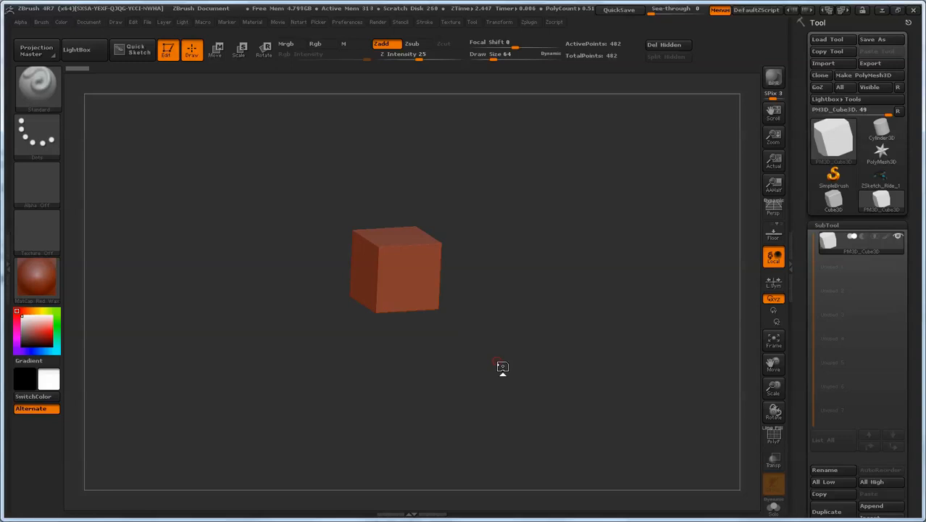
Collapse the Tool palette and store the custom hotkeys in the hotkey preferences
{"action": "left_click", "coordinate": [819, 26]}
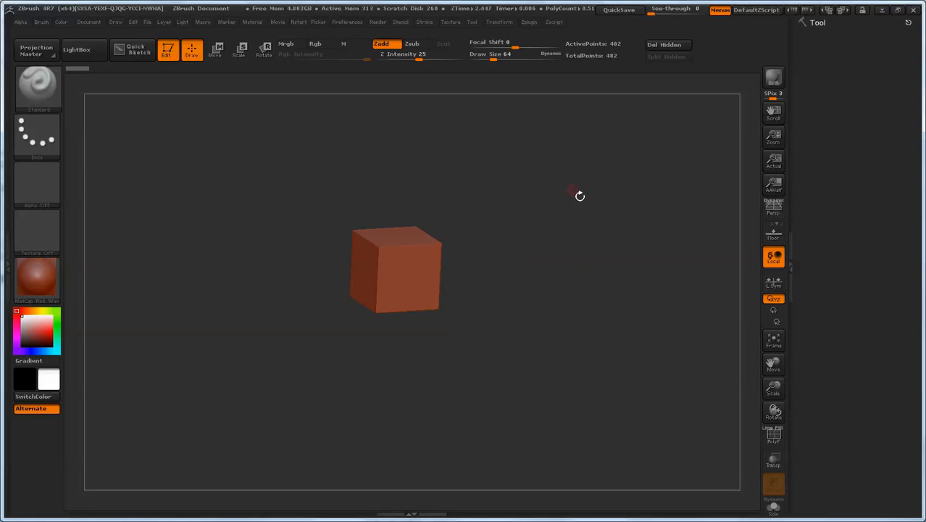
{"action": "left_click", "coordinate": [356, 22]}
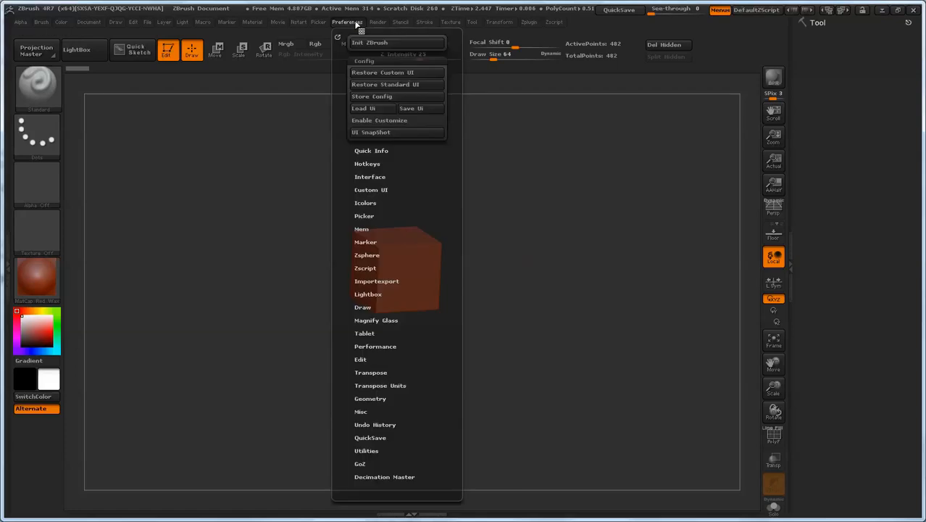
{"action": "left_click", "coordinate": [366, 62]}
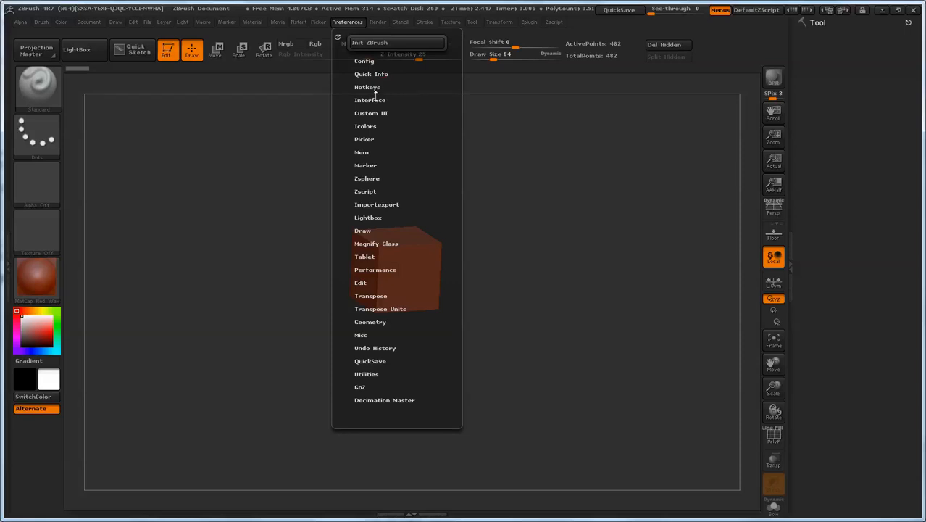
{"action": "left_click", "coordinate": [374, 89]}
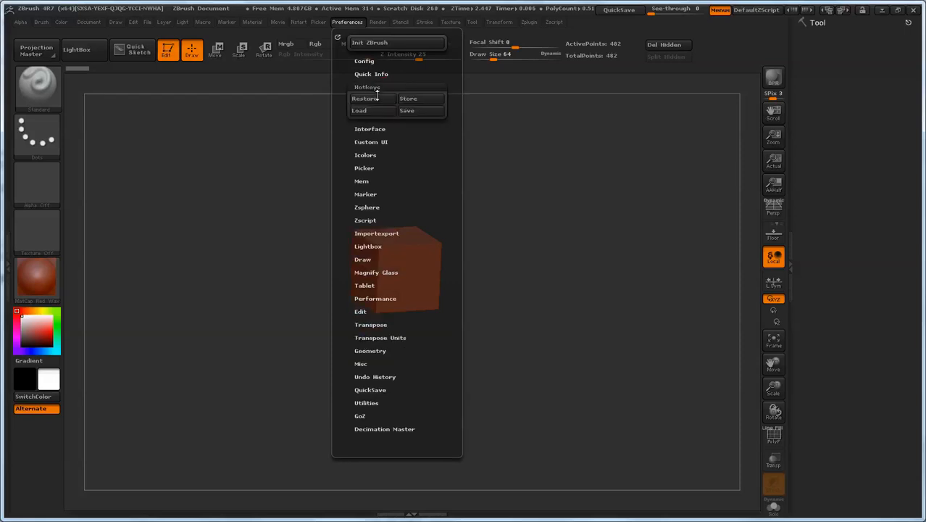
{"action": "left_click", "coordinate": [432, 101]}
{"action": "left_click", "coordinate": [435, 102]}
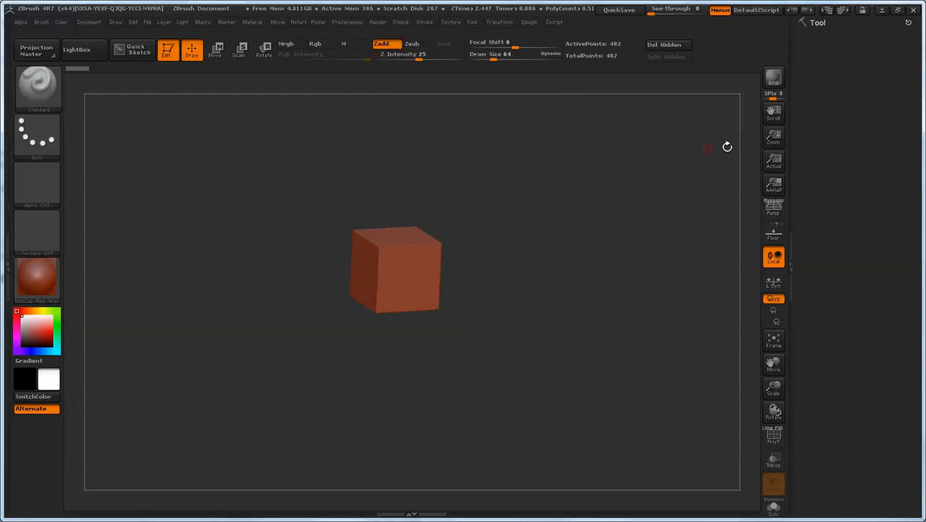
Reopen the hotkey preferences to examine the options for restoring, storing, loading and saving hotkeys
{"action": "left_click", "coordinate": [352, 23]}
{"action": "left_click", "coordinate": [347, 22]}
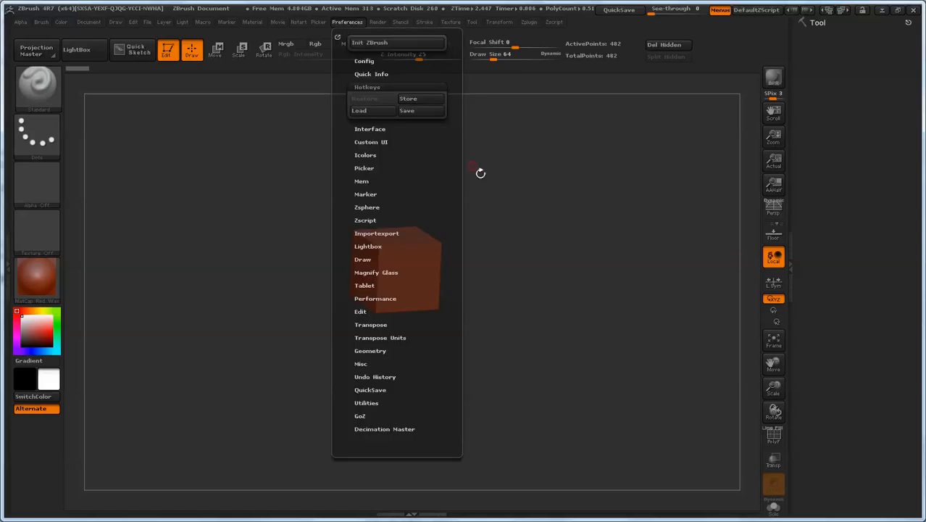
{"action": "left_click", "coordinate": [354, 22]}
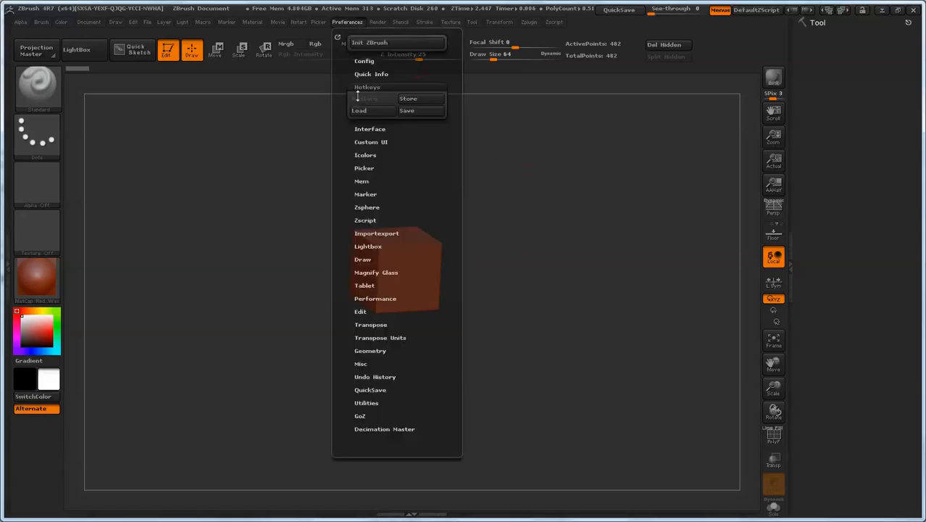